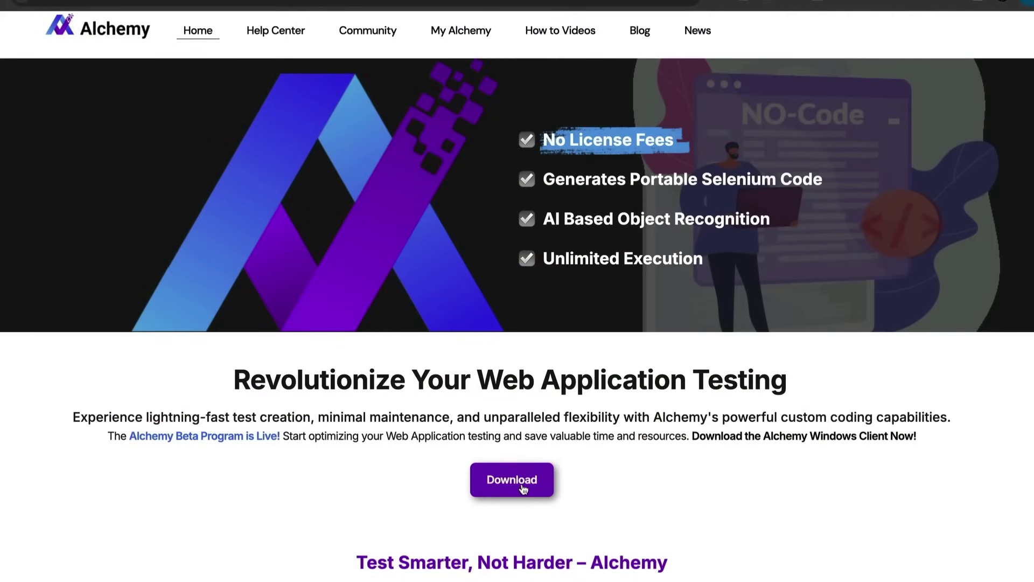
Step: Download the Alchemy Windows client from the website's home page
{"action": "left_click", "coordinate": [521, 485]}
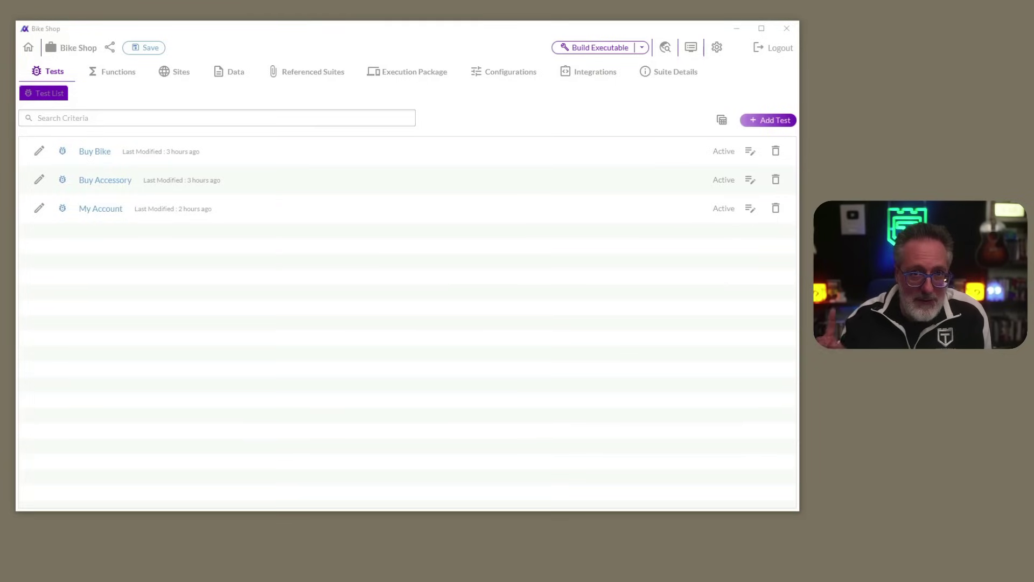
Step: Add a new test named "Filter Results" to the Bike Shop suite
{"action": "left_click", "coordinate": [763, 124]}
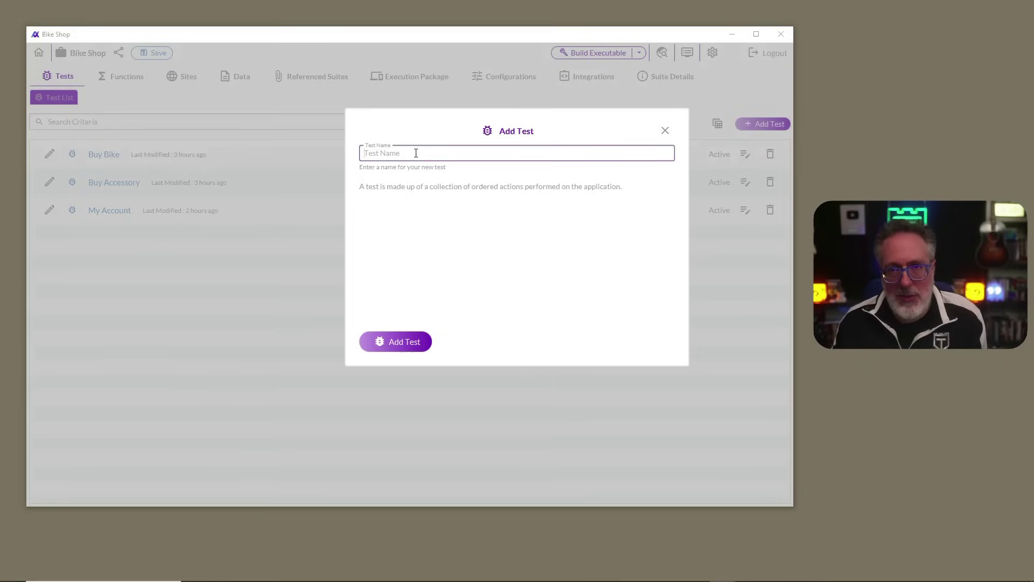
{"action": "type", "text": "Filter Resu"}
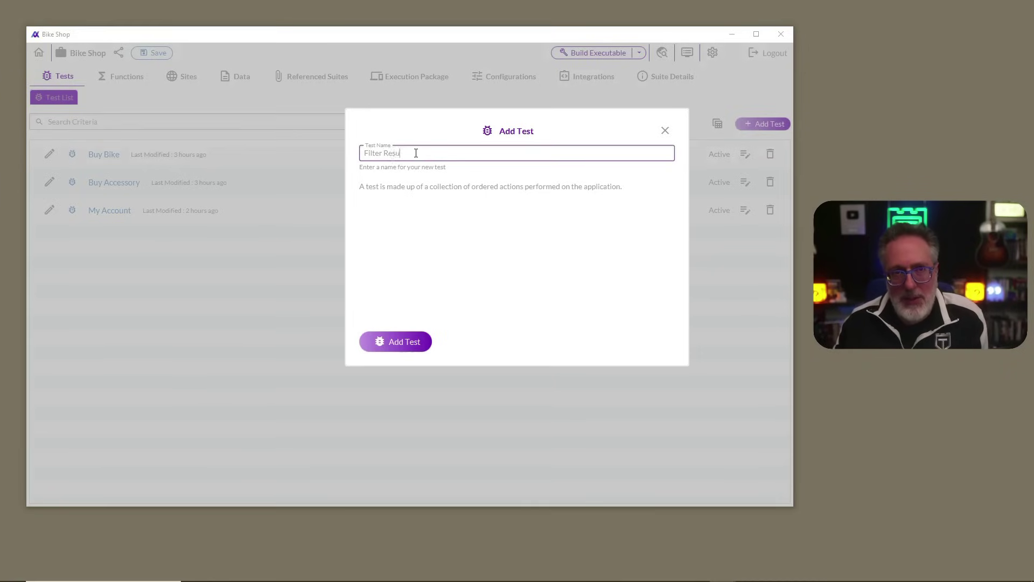
{"action": "type", "text": "lts"}
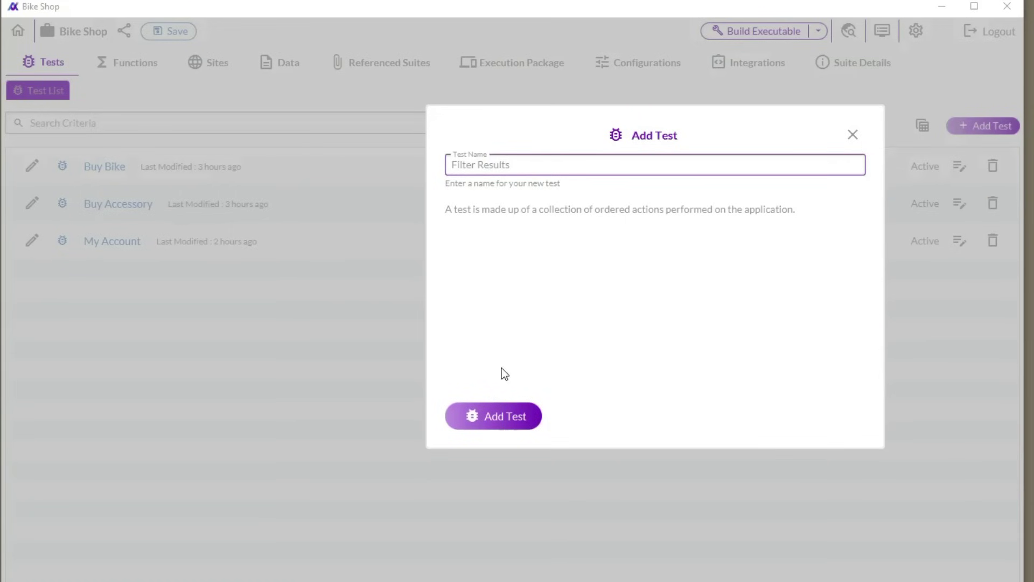
{"action": "left_click", "coordinate": [498, 423]}
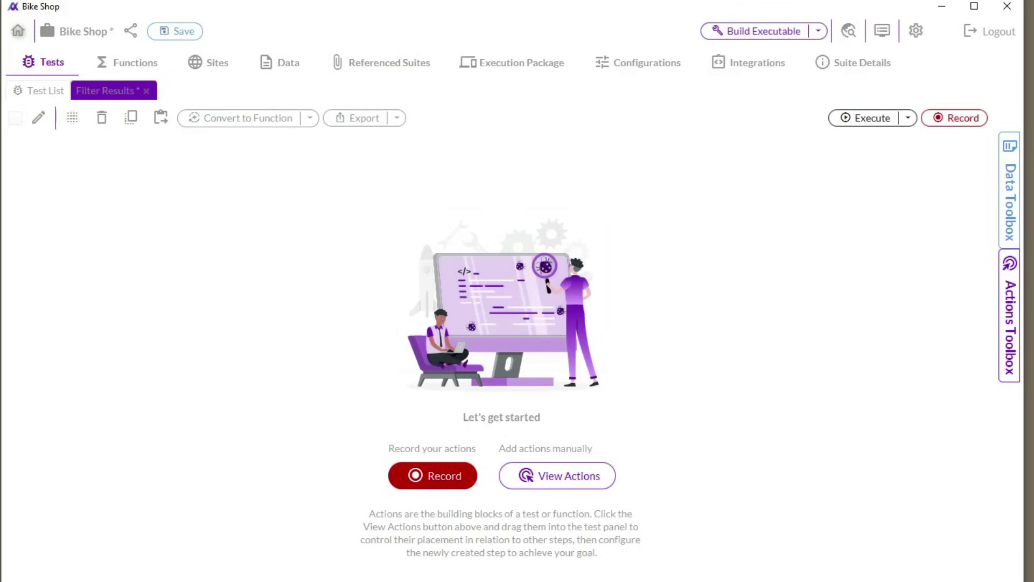
Step: Start recording the test by opening the bicycles through Buy Now and filtering them to a maximum price of $269
{"action": "left_click", "coordinate": [426, 477]}
{"action": "left_click", "coordinate": [508, 421]}
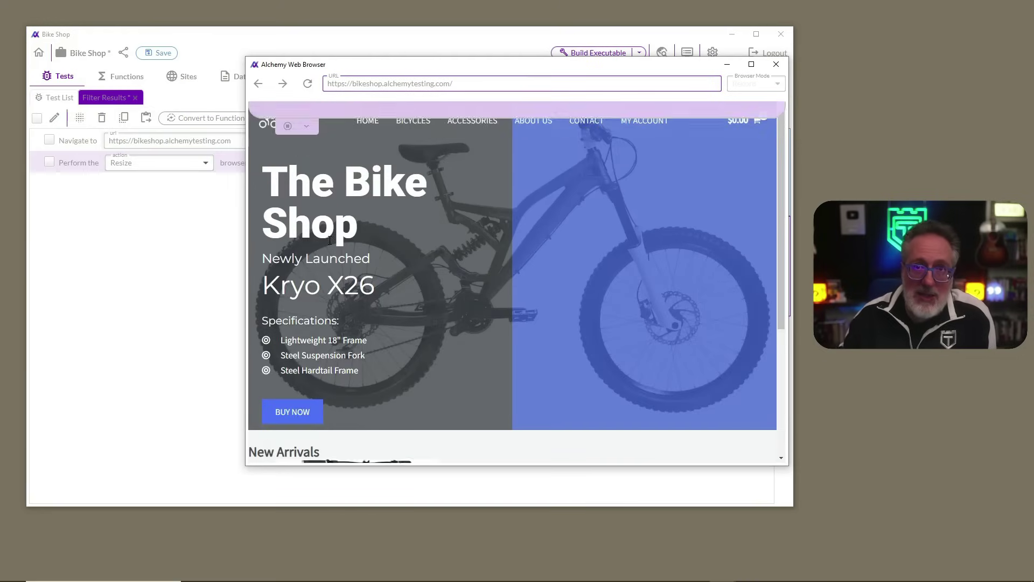
{"action": "left_click", "coordinate": [299, 412]}
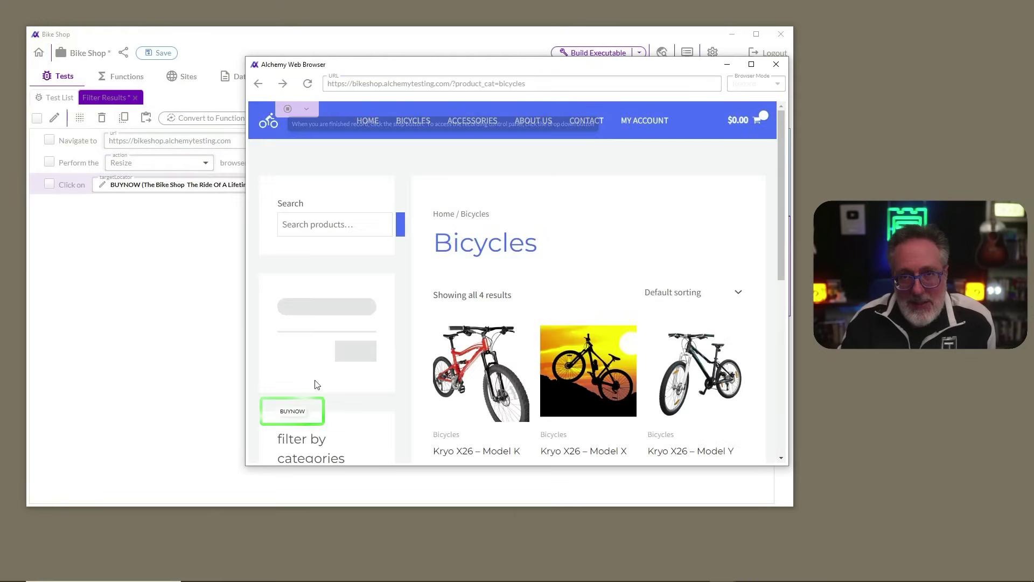
{"action": "left_click_drag", "start_coordinate": [376, 346], "coordinate": [351, 348]}
{"action": "left_click", "coordinate": [355, 408]}
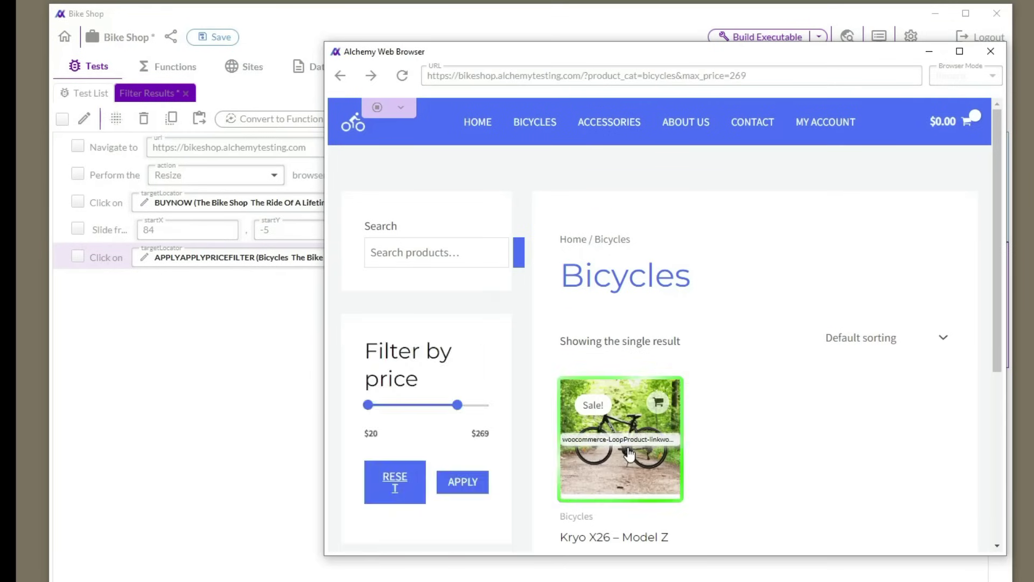
Step: Record adding the Kryo X26 – Model Z bike to the cart and proceeding from the cart to checkout
{"action": "left_click", "coordinate": [630, 454]}
{"action": "left_click", "coordinate": [773, 403]}
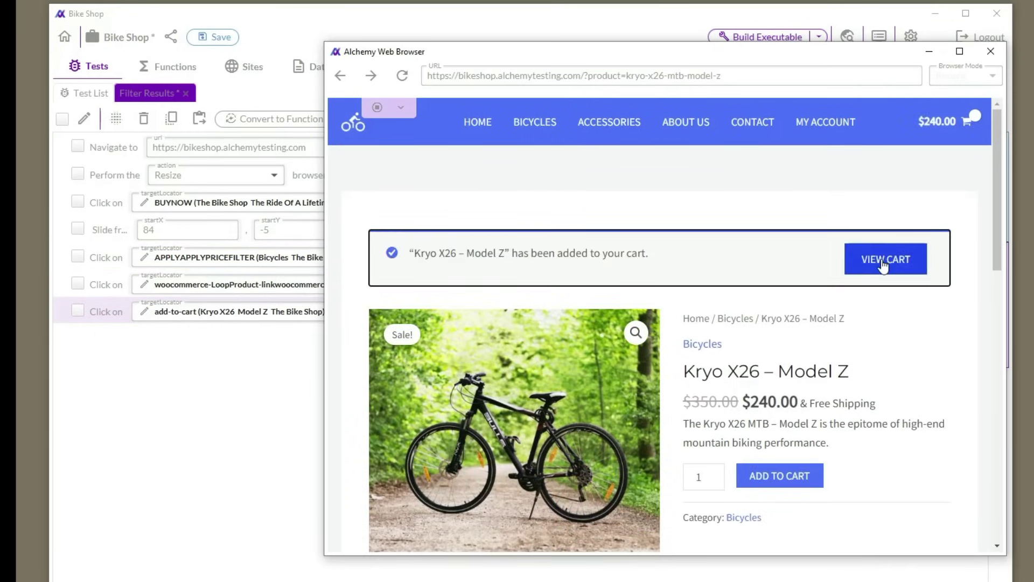
{"action": "left_click", "coordinate": [884, 263]}
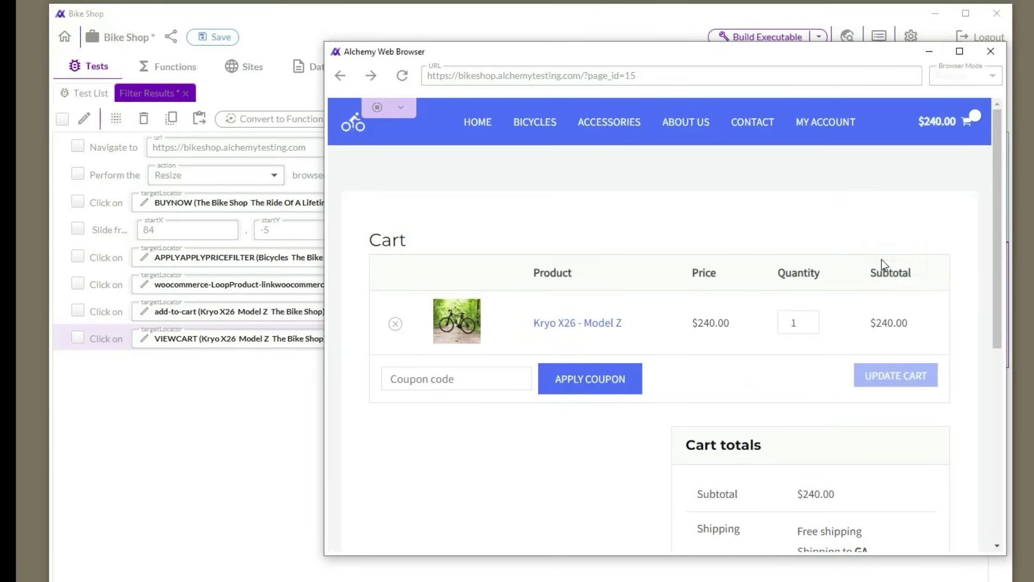
{"action": "scroll", "coordinate": [850, 455], "scroll_direction": "down", "scroll_amount": 3}
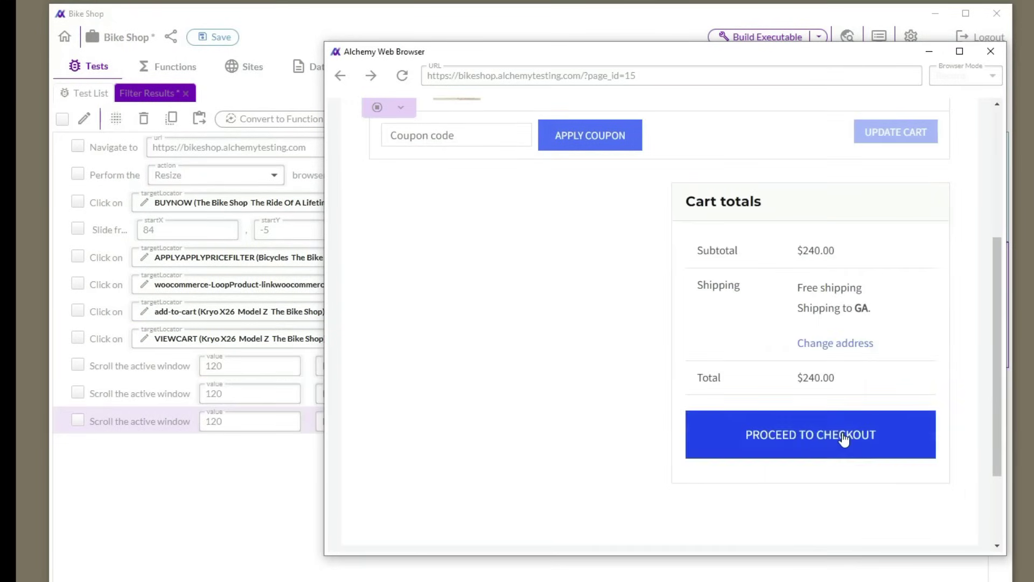
{"action": "left_click", "coordinate": [842, 438]}
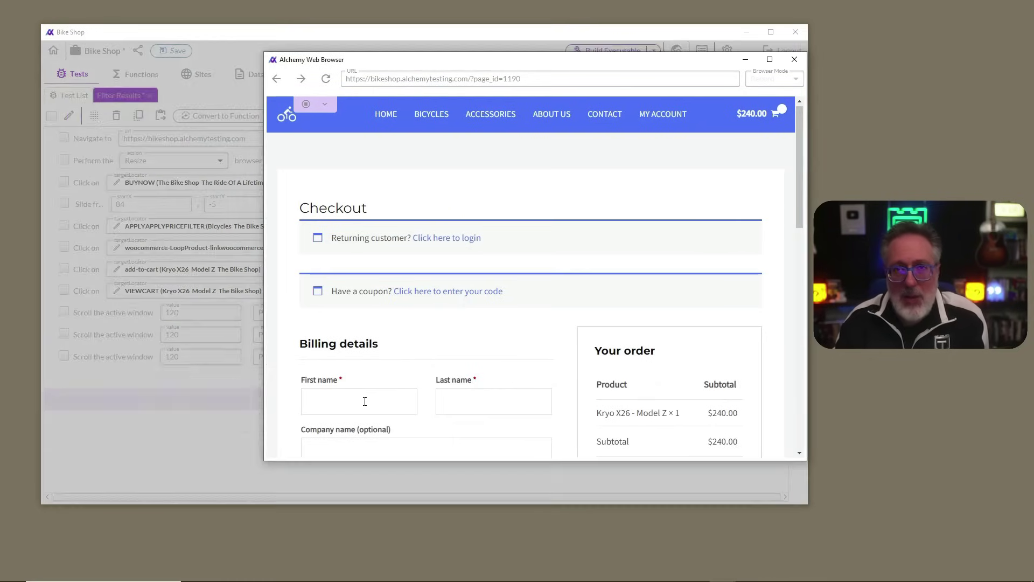
Step: Record entering Test as the first name and User as the last name in the billing details, and return to the test's steps
{"action": "left_click", "coordinate": [448, 479]}
{"action": "type", "text": "Test"}
{"action": "left_click", "coordinate": [444, 399]}
{"action": "type", "text": "User"}
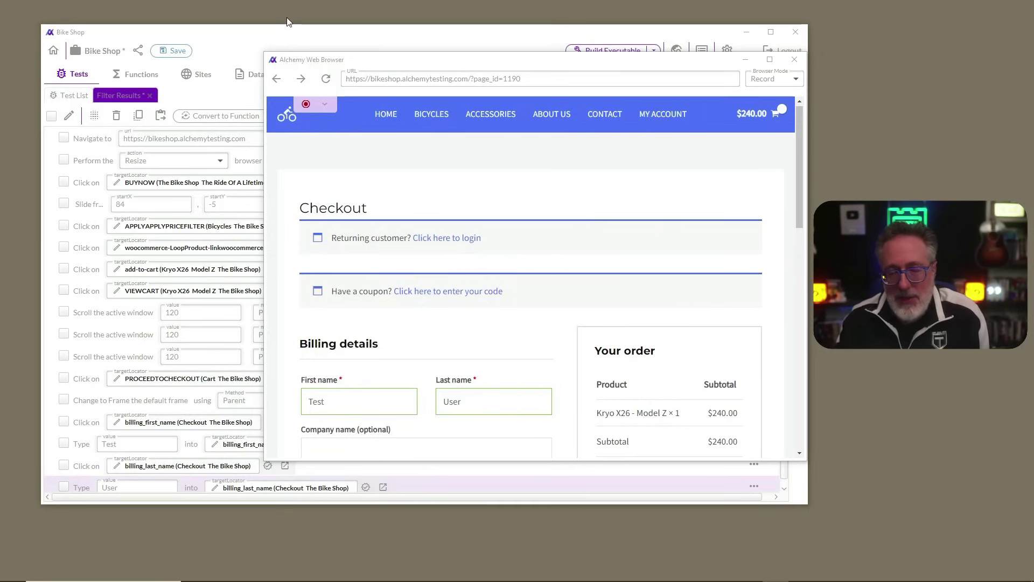
{"action": "left_click", "coordinate": [287, 34]}
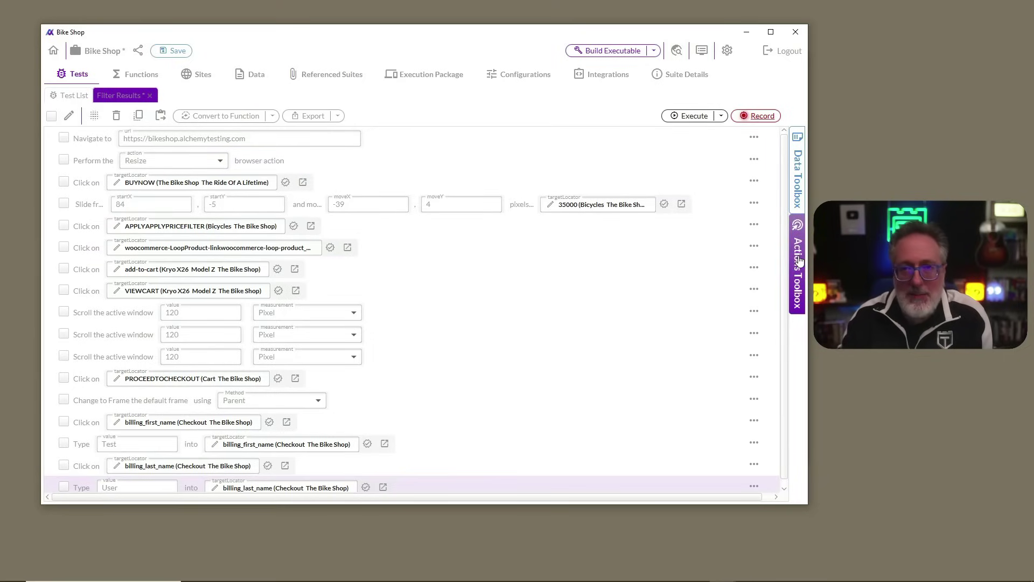
Step: Replace the typed billing first and last name values with the synthesized First Name and Last Name data
{"action": "left_click", "coordinate": [798, 178]}
{"action": "left_click", "coordinate": [647, 384]}
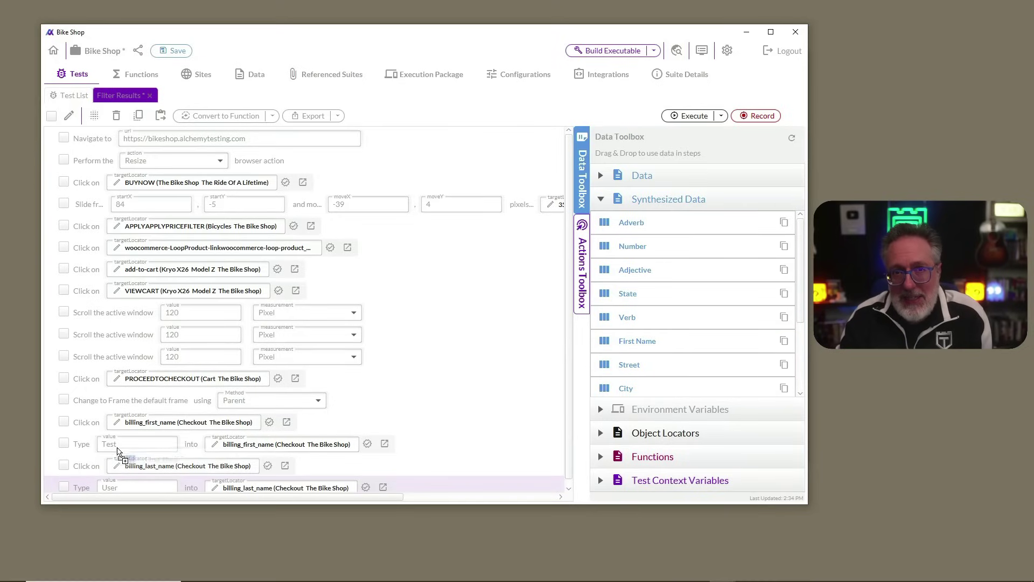
{"action": "left_click_drag", "start_coordinate": [120, 452], "coordinate": [119, 449]}
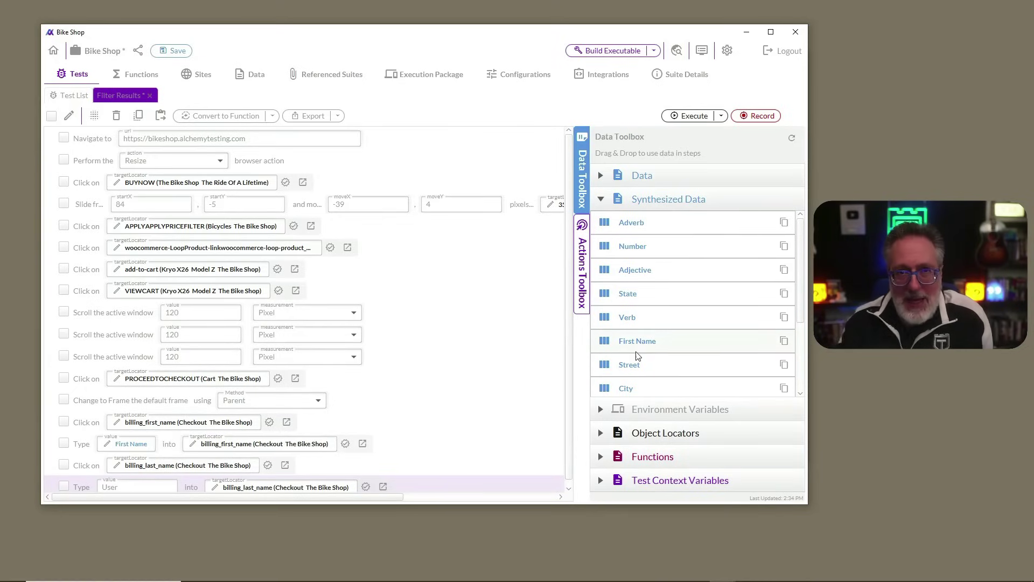
{"action": "scroll", "coordinate": [638, 356], "scroll_direction": "down", "scroll_amount": 4}
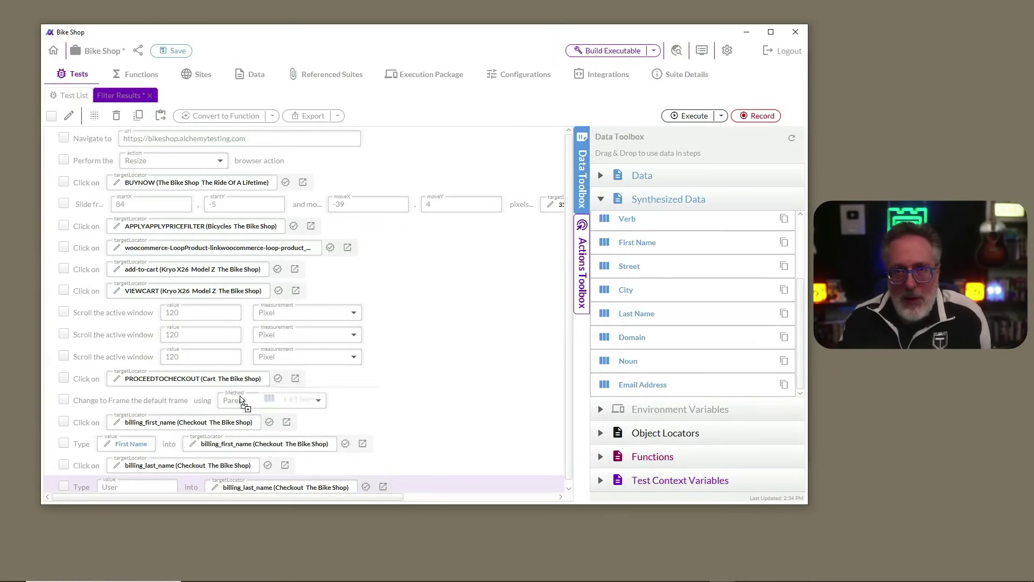
{"action": "left_click_drag", "start_coordinate": [144, 490], "coordinate": [145, 489]}
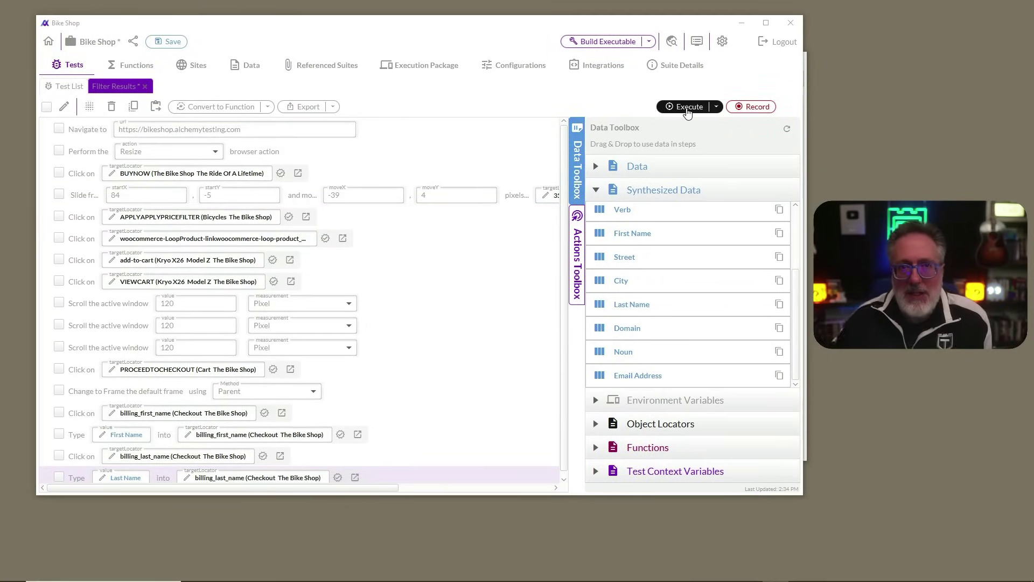
Step: Execute the whole Filter Results test and return to its step list
{"action": "left_click", "coordinate": [687, 107]}
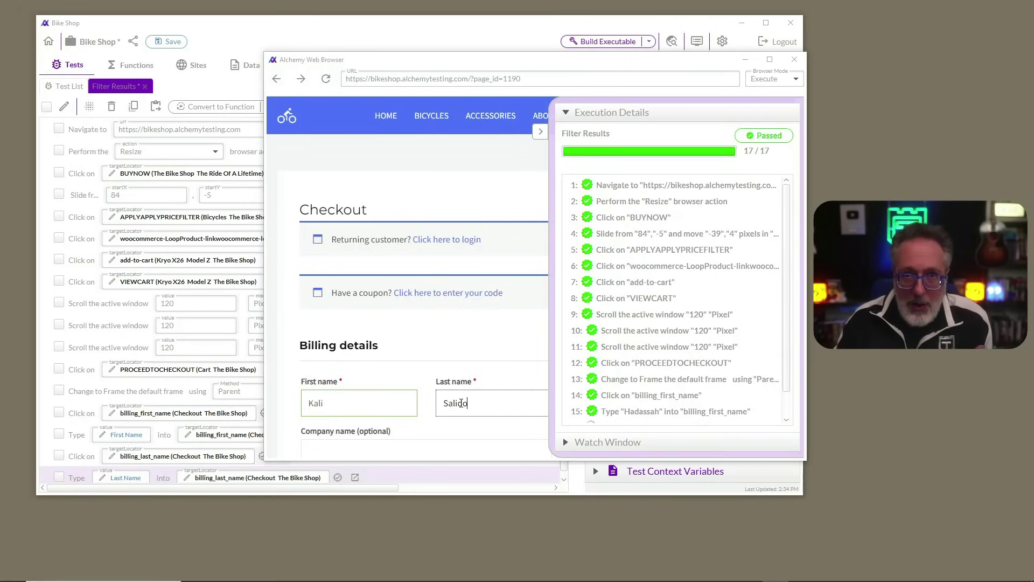
{"action": "left_click", "coordinate": [519, 32]}
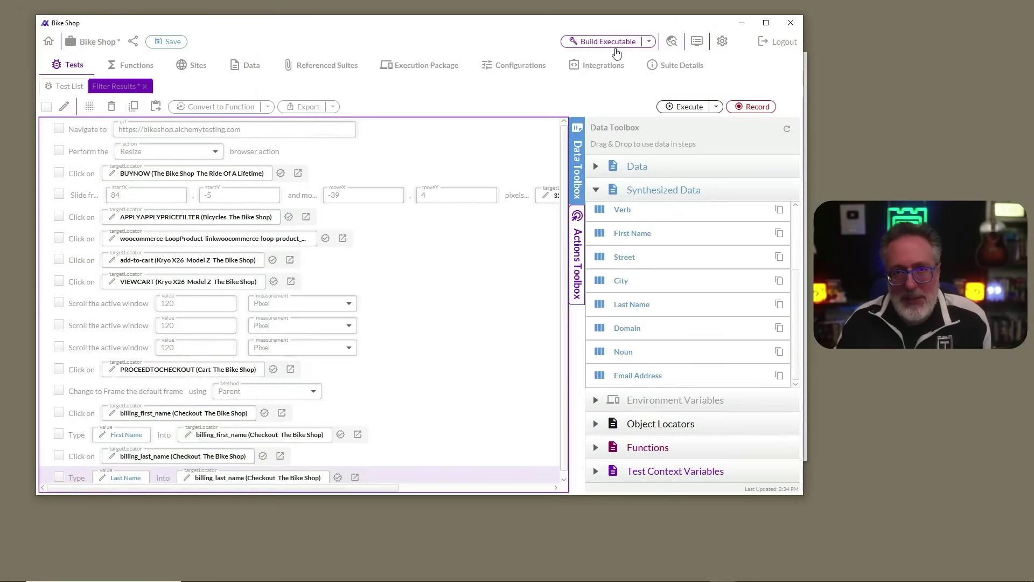
Step: Resume recording the test by opening the cart from checkout and removing the Kryo X26 – Model Z
{"action": "left_click", "coordinate": [746, 107]}
{"action": "left_click", "coordinate": [758, 119]}
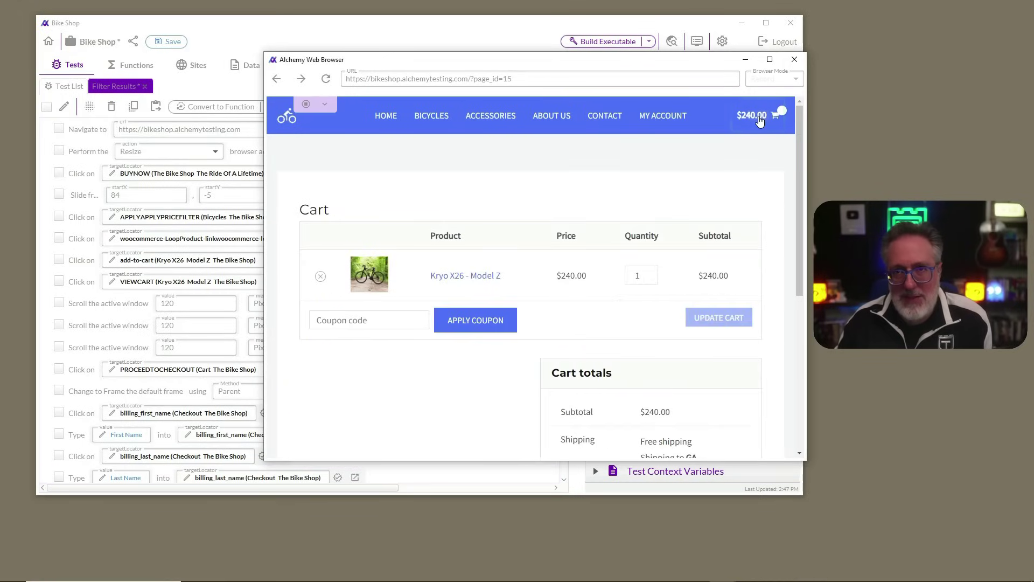
{"action": "left_click", "coordinate": [321, 276]}
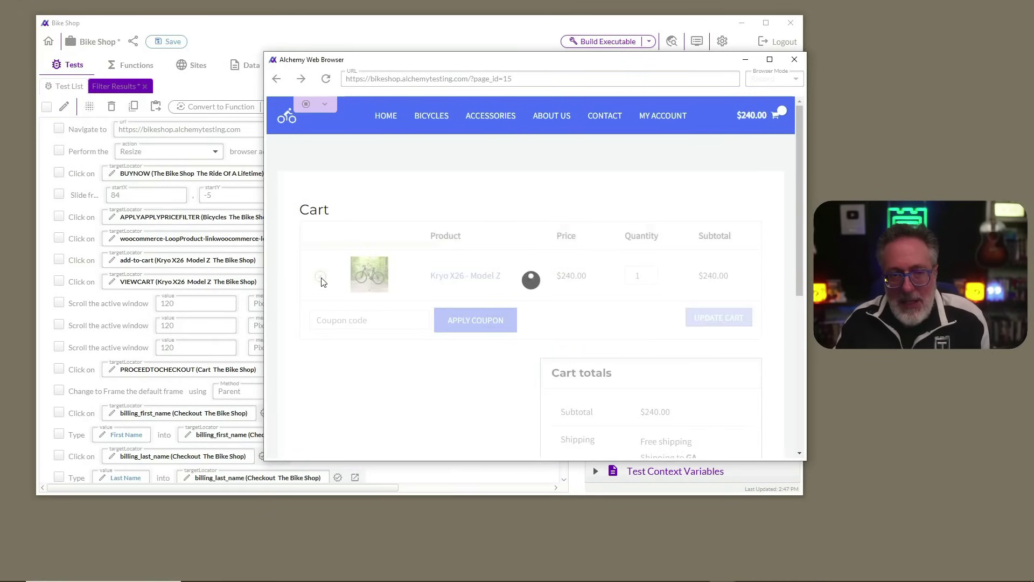
Step: Record a wait for the empty-cart message to be visible and go back to the shop's home page
{"action": "right_click", "coordinate": [392, 251]}
{"action": "mouse_move", "coordinate": [463, 302]}
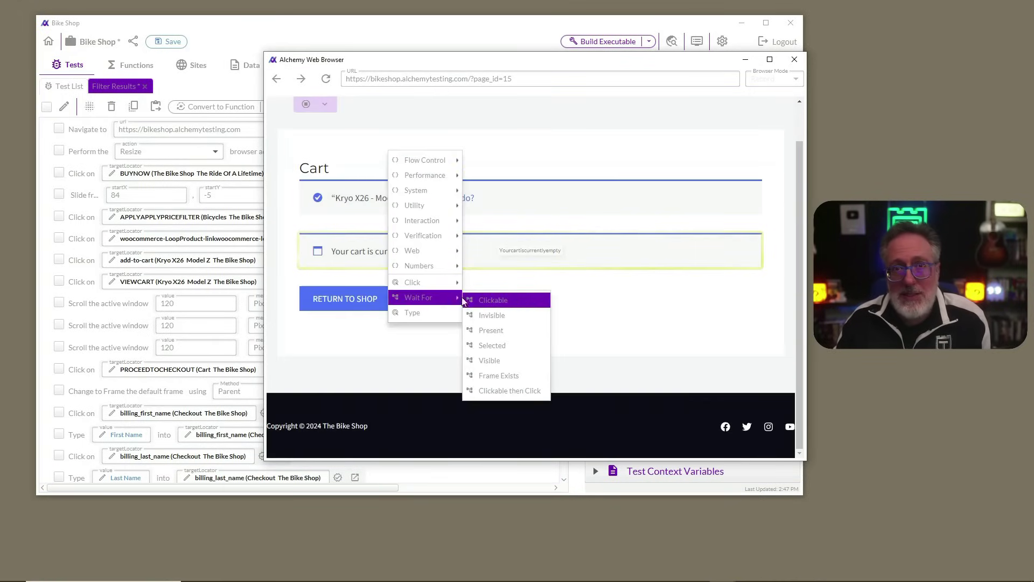
{"action": "left_click", "coordinate": [506, 361]}
{"action": "scroll", "coordinate": [492, 354], "scroll_direction": "up", "scroll_amount": 1}
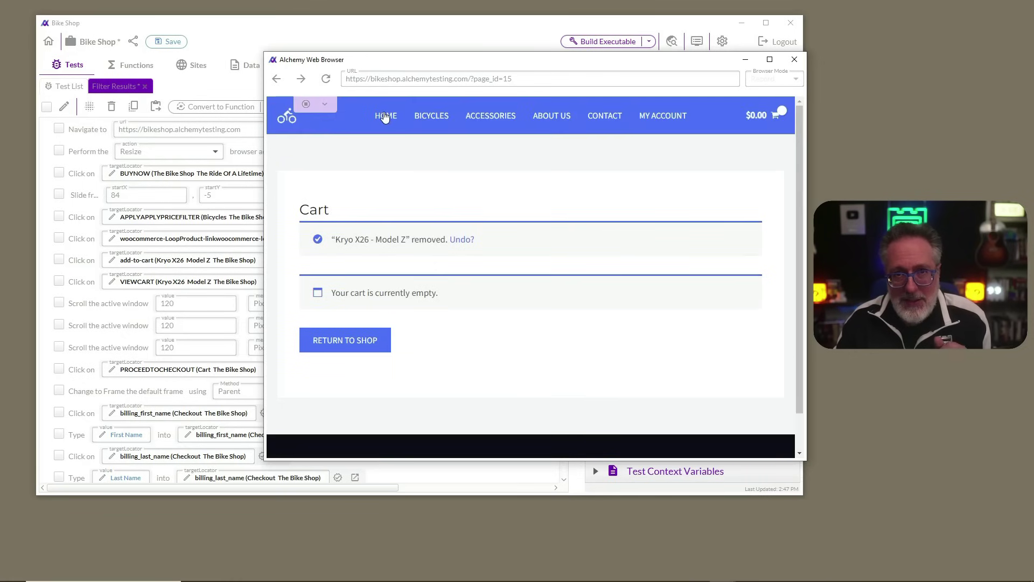
{"action": "left_click", "coordinate": [384, 117]}
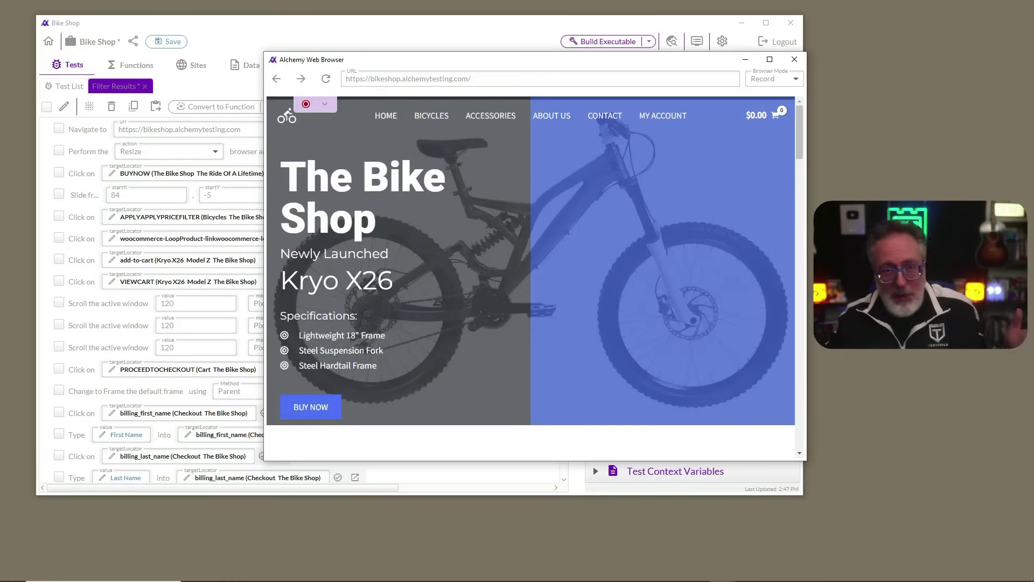
Step: Highlight the recorded $24000 cart click in the step list and execute the test from that highlighted step
{"action": "mouse_move", "coordinate": [742, 575]}
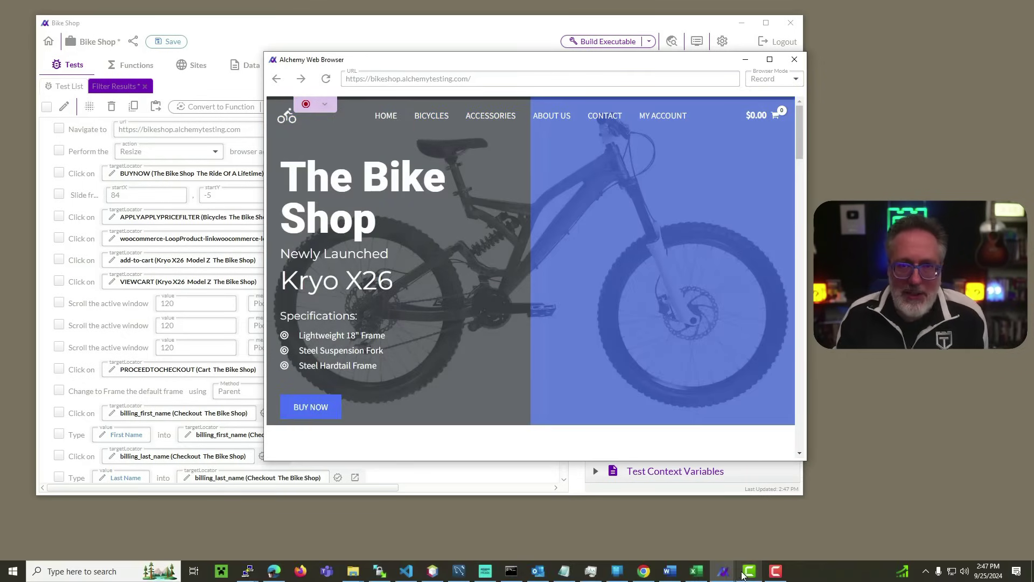
{"action": "left_click", "coordinate": [82, 382]}
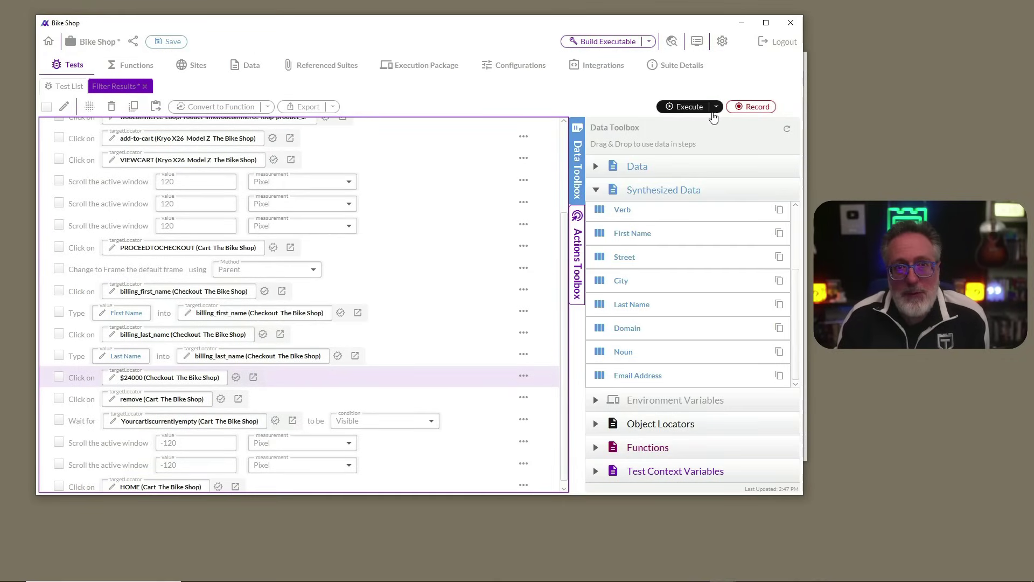
{"action": "left_click", "coordinate": [717, 106]}
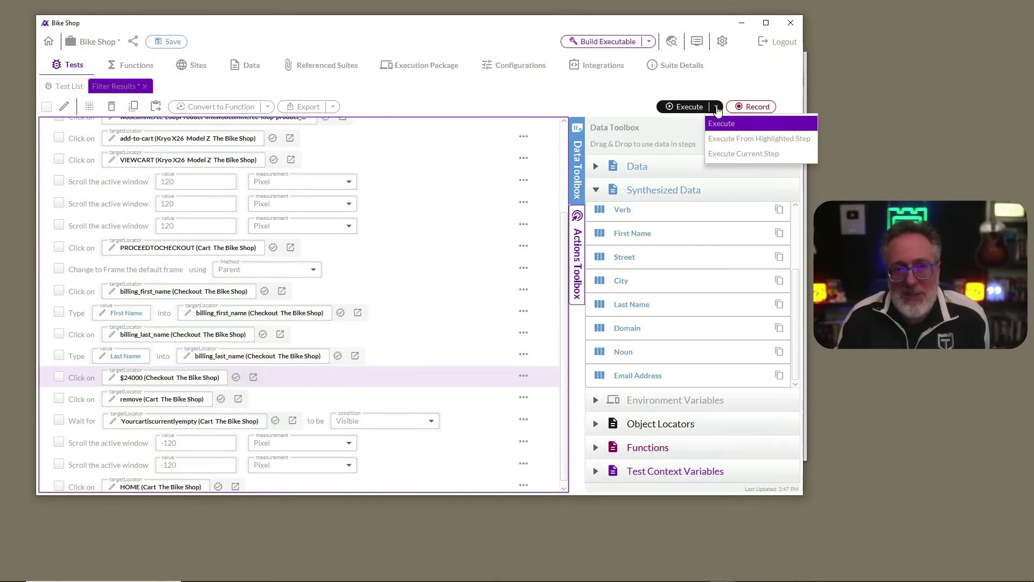
{"action": "left_click", "coordinate": [722, 139]}
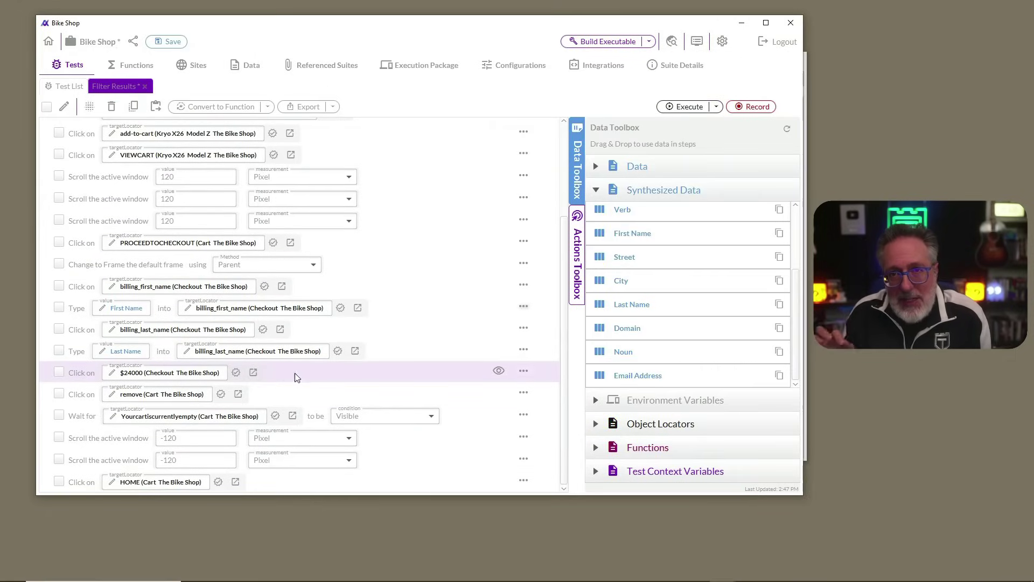
Step: Set a breakpoint on the step that types the billing first name and execute the test with it
{"action": "left_click", "coordinate": [523, 308]}
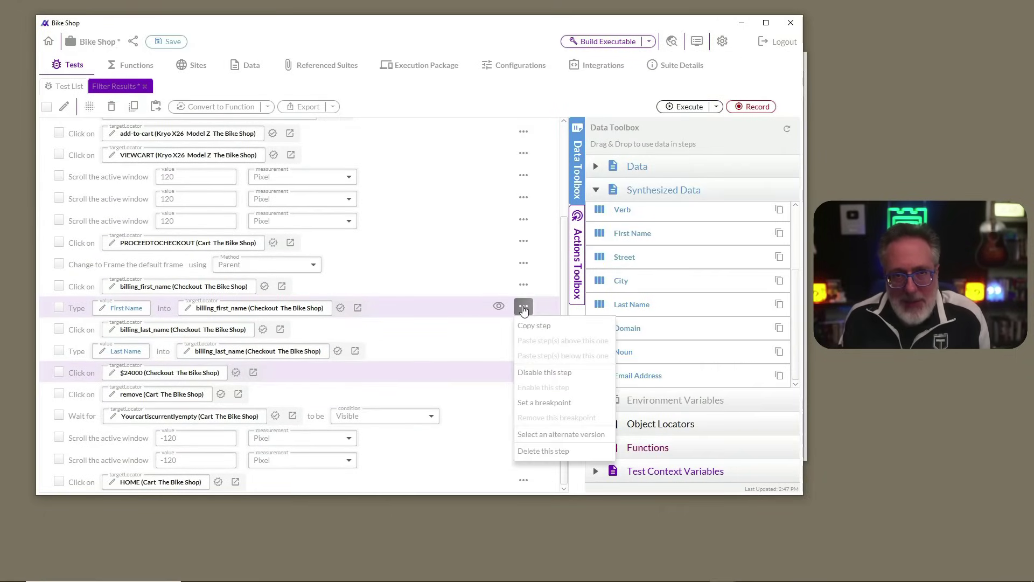
{"action": "left_click", "coordinate": [529, 389]}
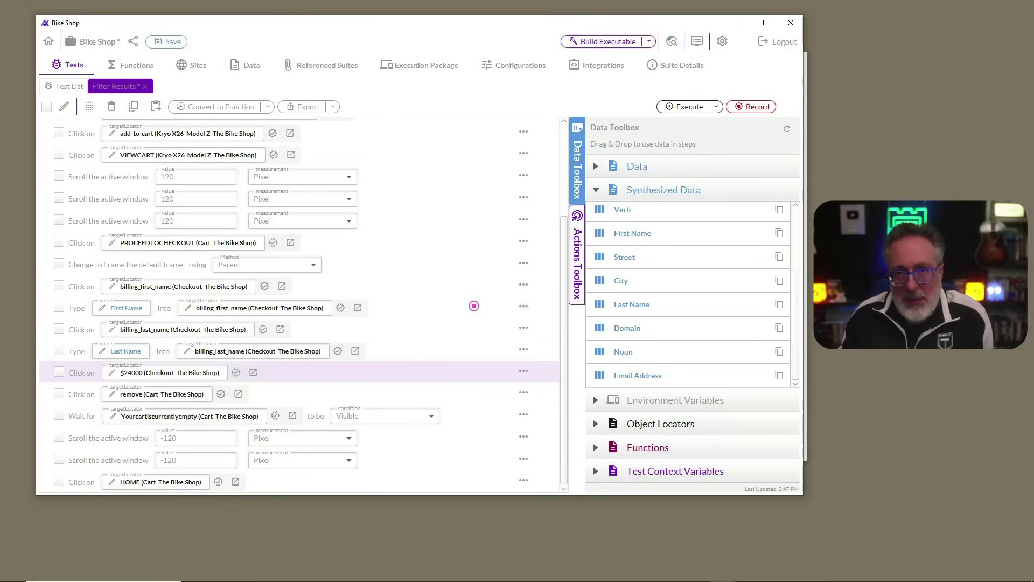
{"action": "left_click", "coordinate": [682, 107]}
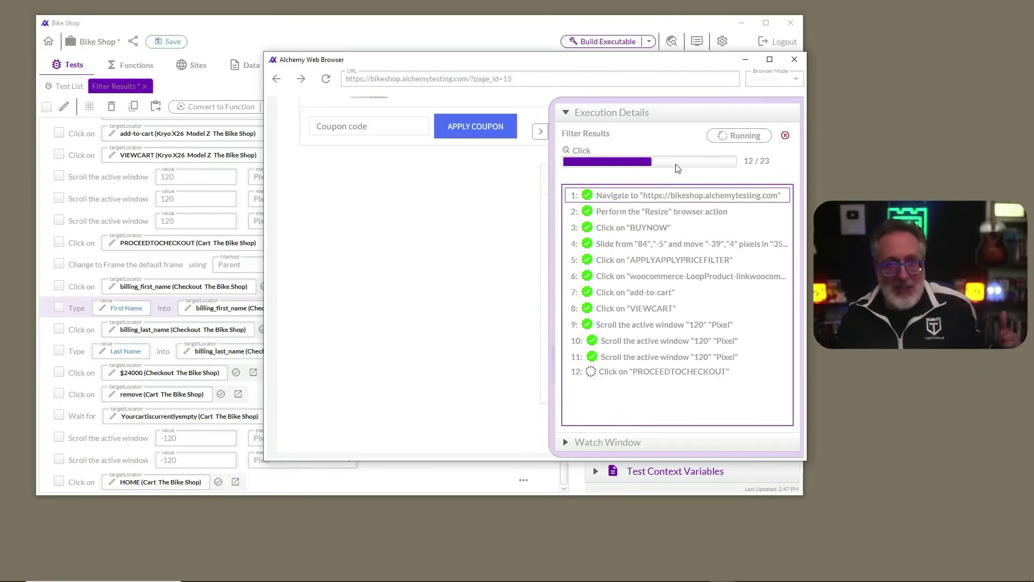
{"action": "left_click", "coordinate": [762, 137]}
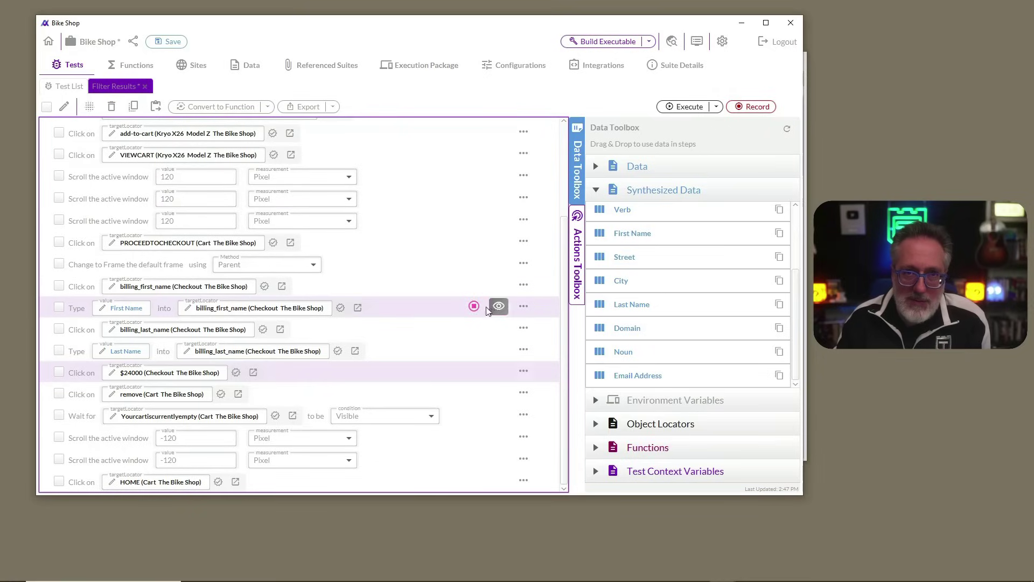
Step: Enable screenshot capture in the options of the step that types the billing first name, and execute the test again
{"action": "left_click", "coordinate": [499, 306]}
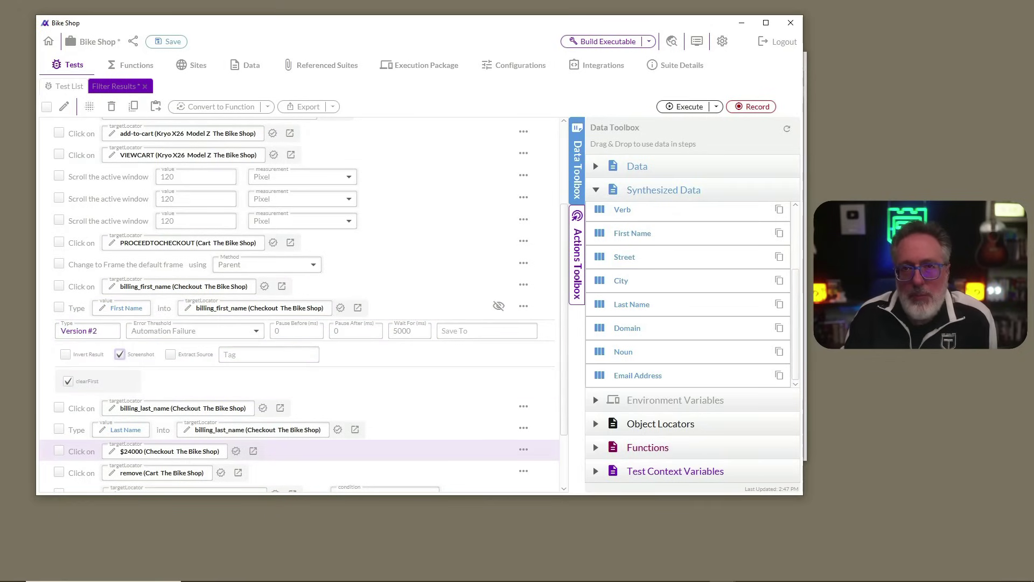
{"action": "left_click", "coordinate": [683, 108]}
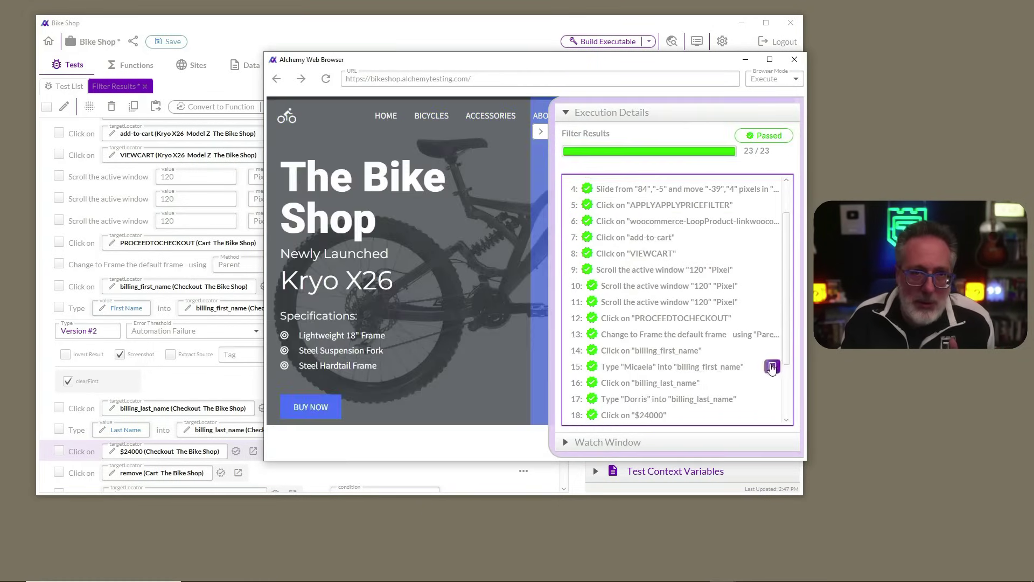
Step: View the screenshot captured for the step that types the billing first name, and return to the Bike Shop suite
{"action": "left_click", "coordinate": [773, 366]}
{"action": "left_click", "coordinate": [768, 76]}
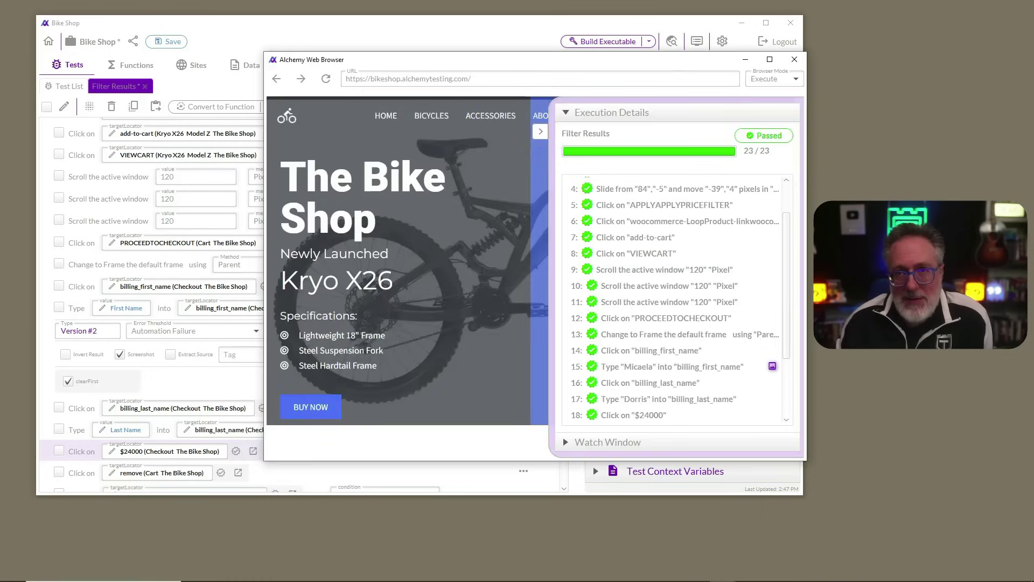
{"action": "left_click", "coordinate": [305, 29]}
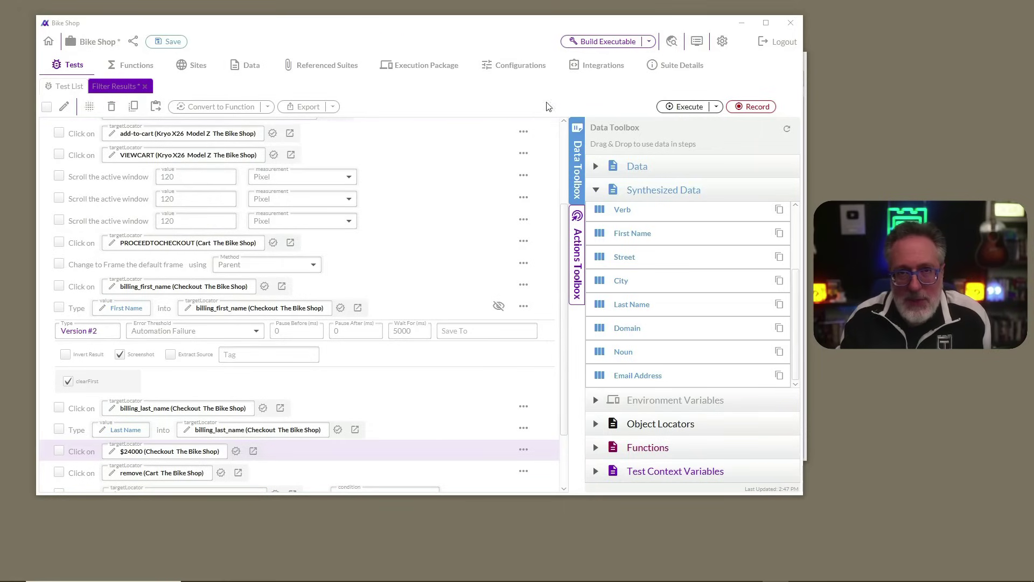
Step: Open the Bike Shop Execution Package and dismiss the Add Execution Router form without adding a router
{"action": "left_click", "coordinate": [430, 65]}
{"action": "left_click", "coordinate": [173, 150]}
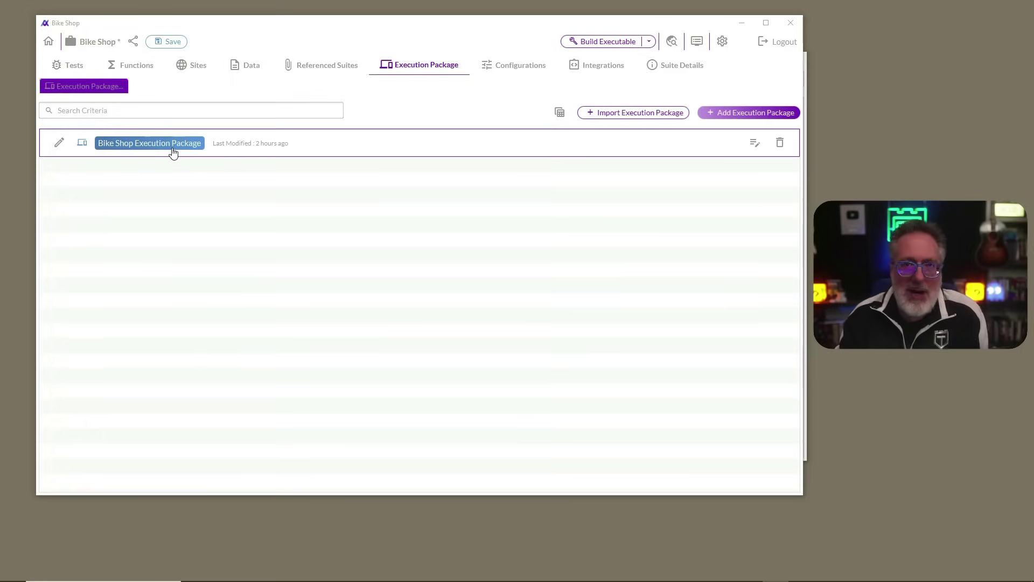
{"action": "double_click", "coordinate": [173, 153]}
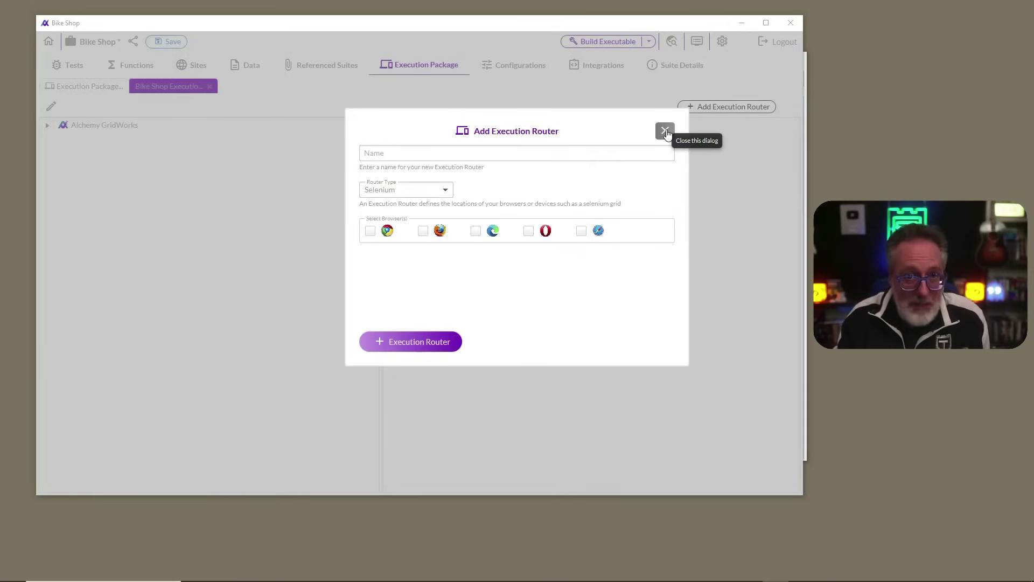
{"action": "left_click", "coordinate": [666, 132]}
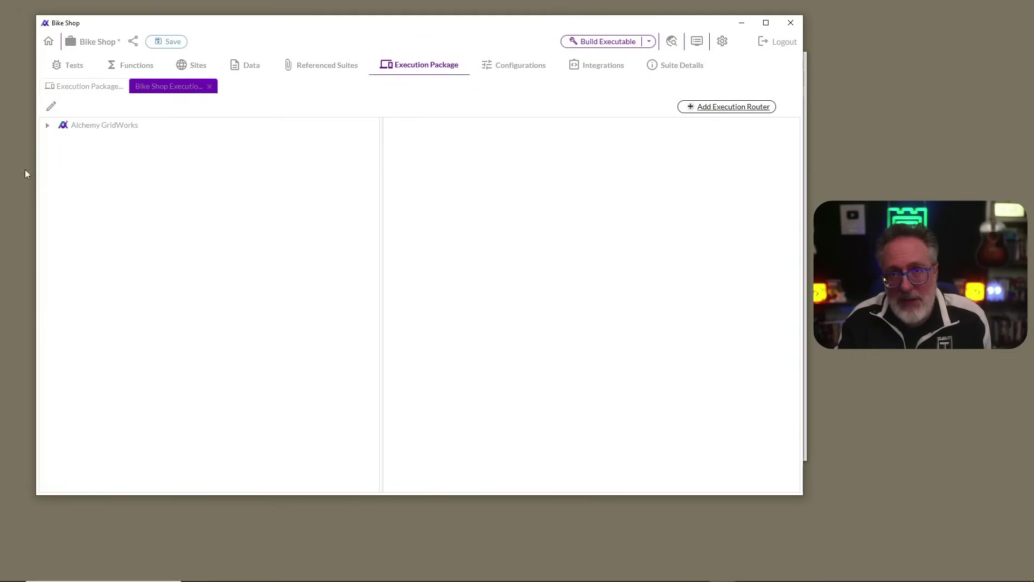
Step: Expand Alchemy GridWorks in the execution package and examine its Chrome, Firefox and Microsoft Edge settings
{"action": "left_click", "coordinate": [48, 126]}
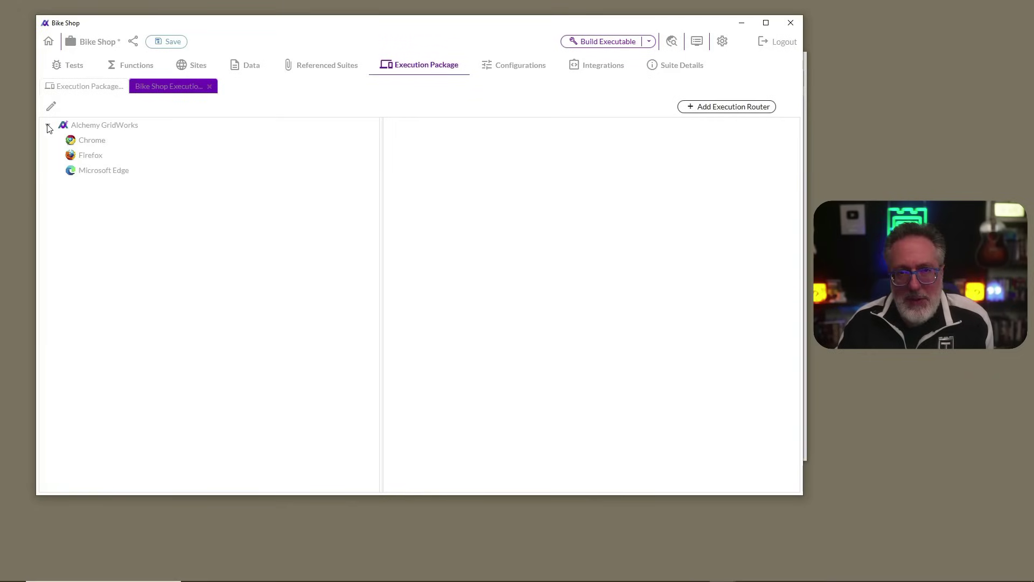
{"action": "mouse_move", "coordinate": [119, 126]}
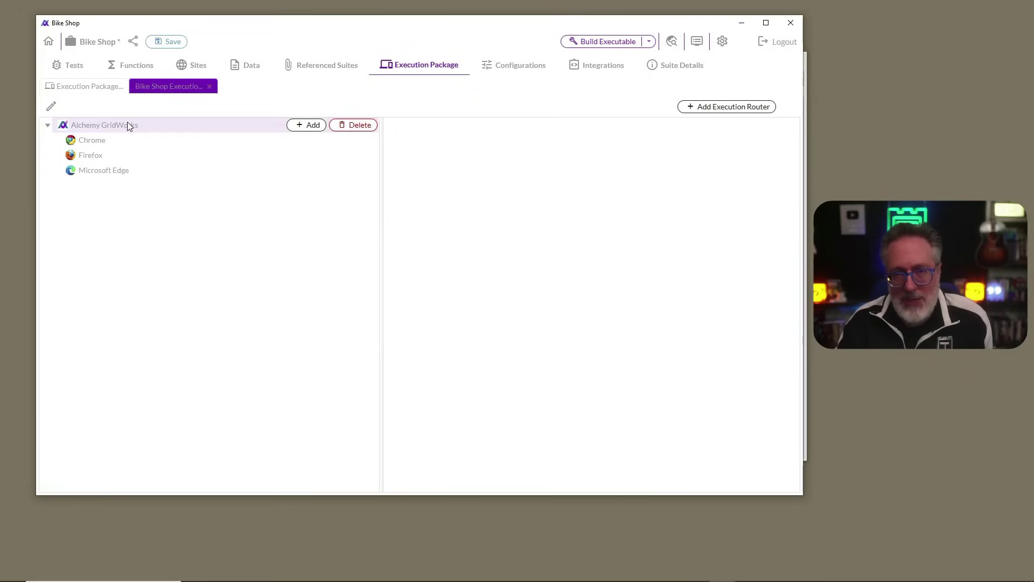
{"action": "left_click", "coordinate": [88, 144]}
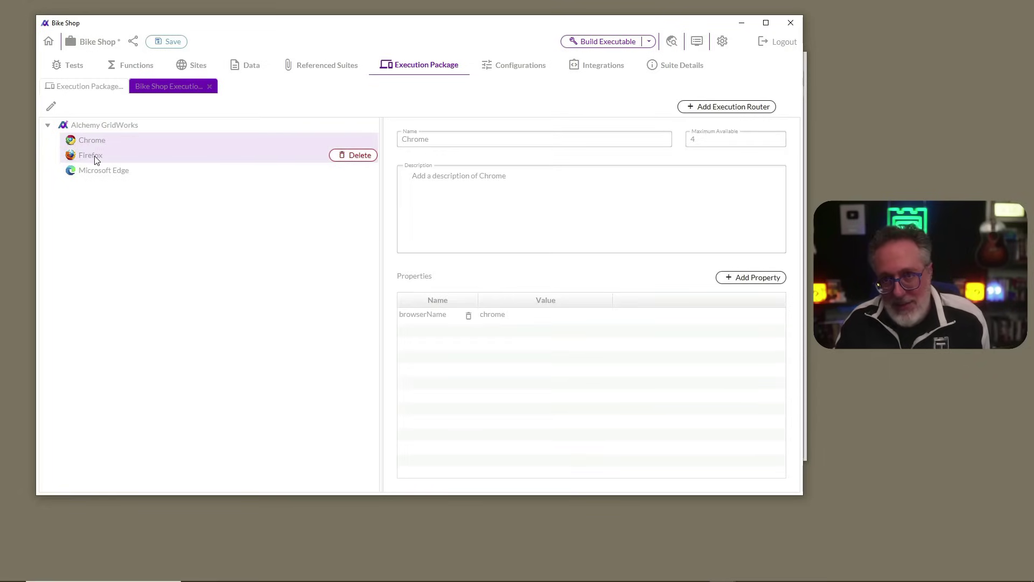
{"action": "left_click", "coordinate": [95, 159]}
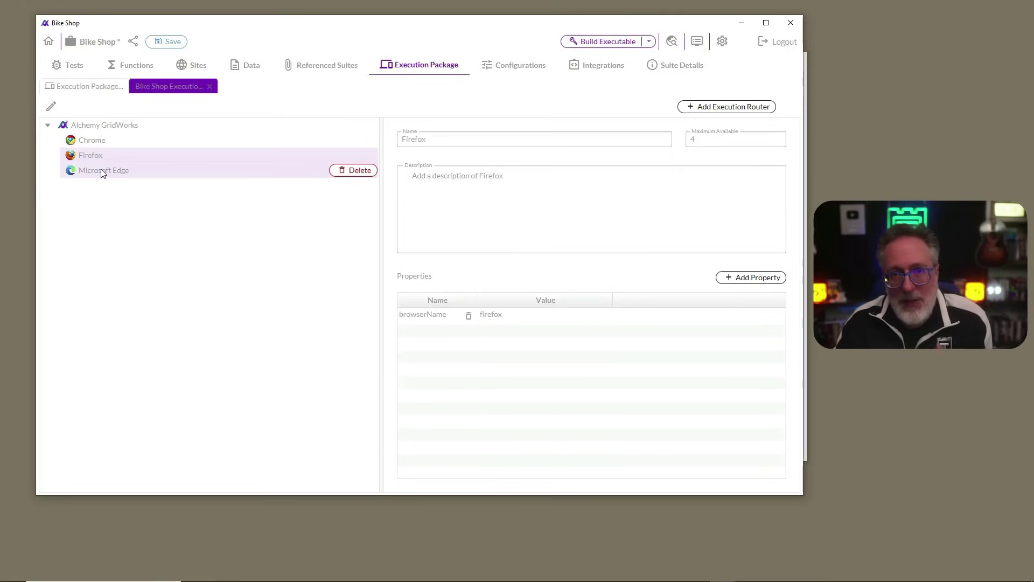
{"action": "left_click", "coordinate": [103, 172]}
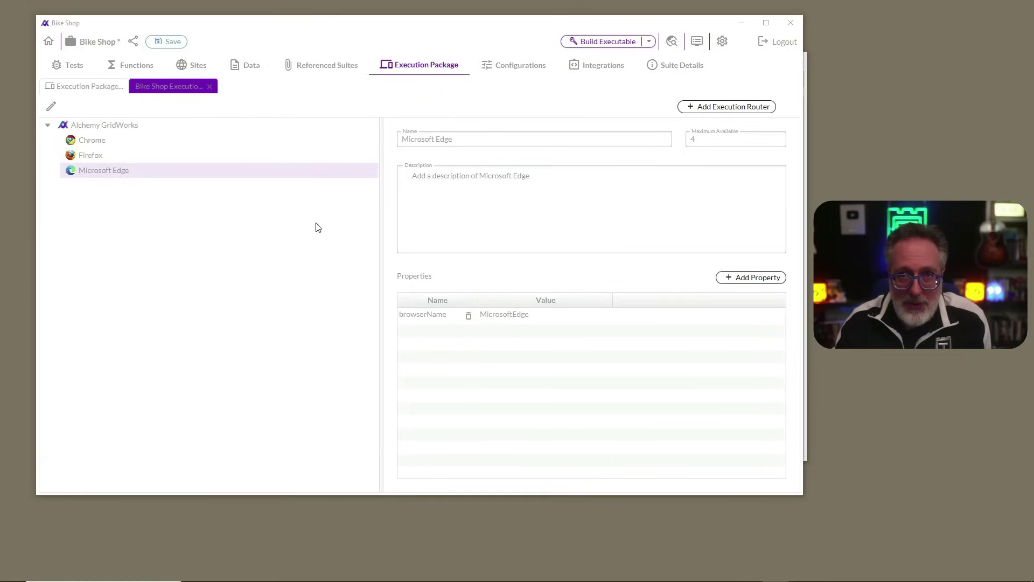
Step: Build the Bike Shop executable, saving the unsaved changes first
{"action": "left_click", "coordinate": [602, 43]}
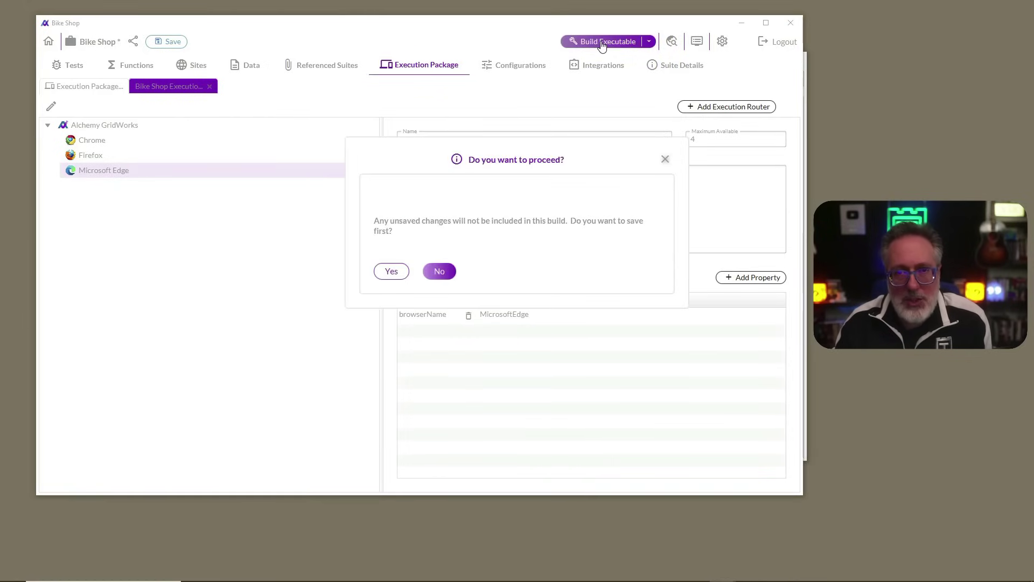
{"action": "left_click", "coordinate": [389, 273]}
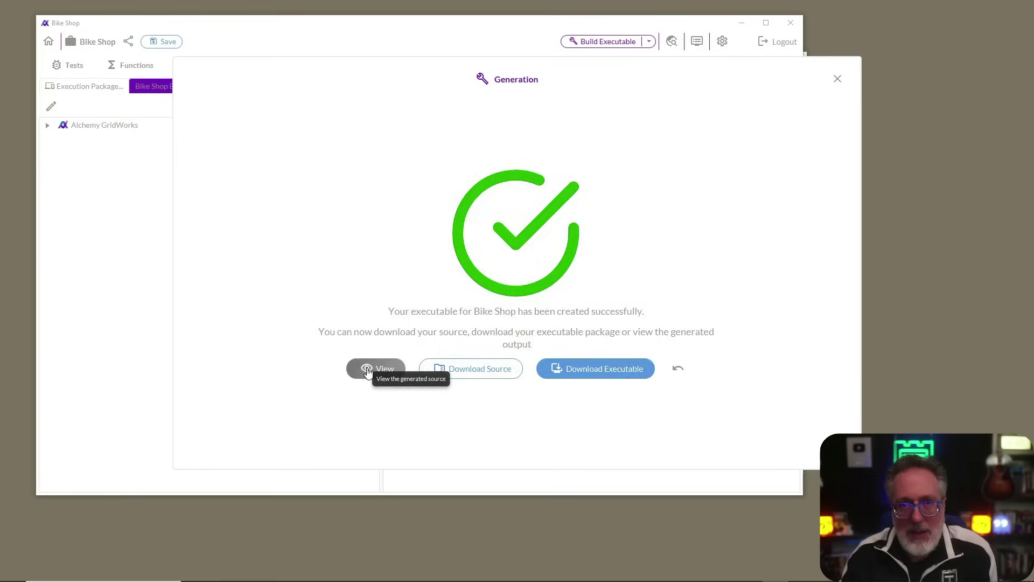
Step: Examine the generated source, including pom.xml, AbstractTestWrapper.java and the bike_shop folder, and leave the source view
{"action": "left_click", "coordinate": [438, 428]}
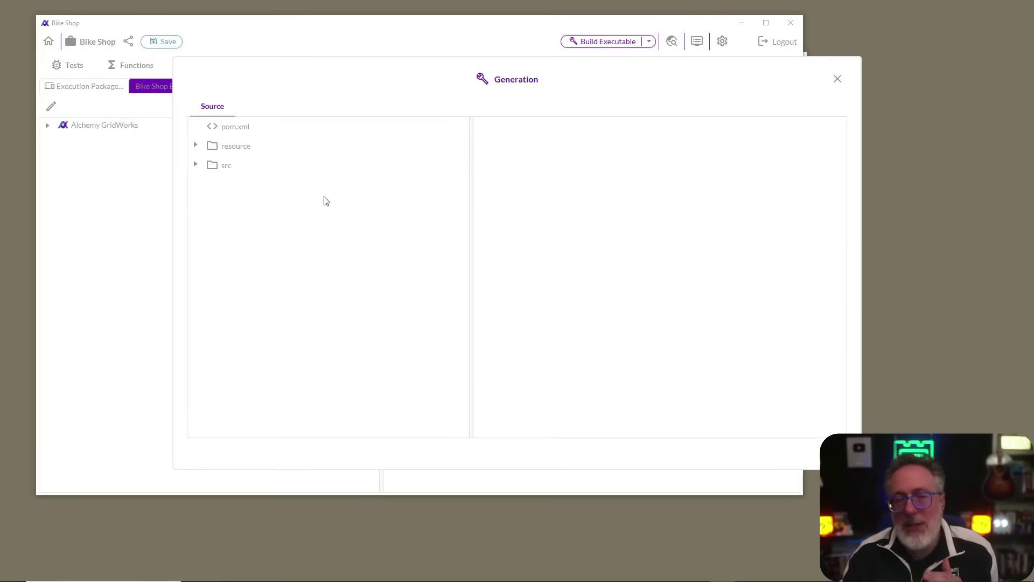
{"action": "left_click", "coordinate": [215, 125]}
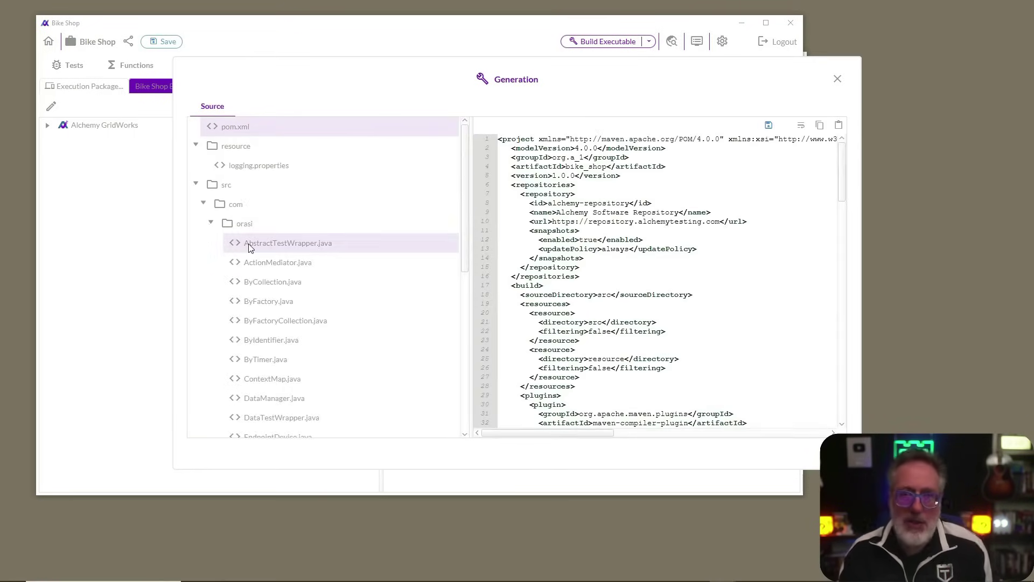
{"action": "left_click", "coordinate": [247, 246]}
{"action": "scroll", "coordinate": [270, 342], "scroll_direction": "down", "scroll_amount": 1}
{"action": "scroll", "coordinate": [258, 367], "scroll_direction": "down", "scroll_amount": 5}
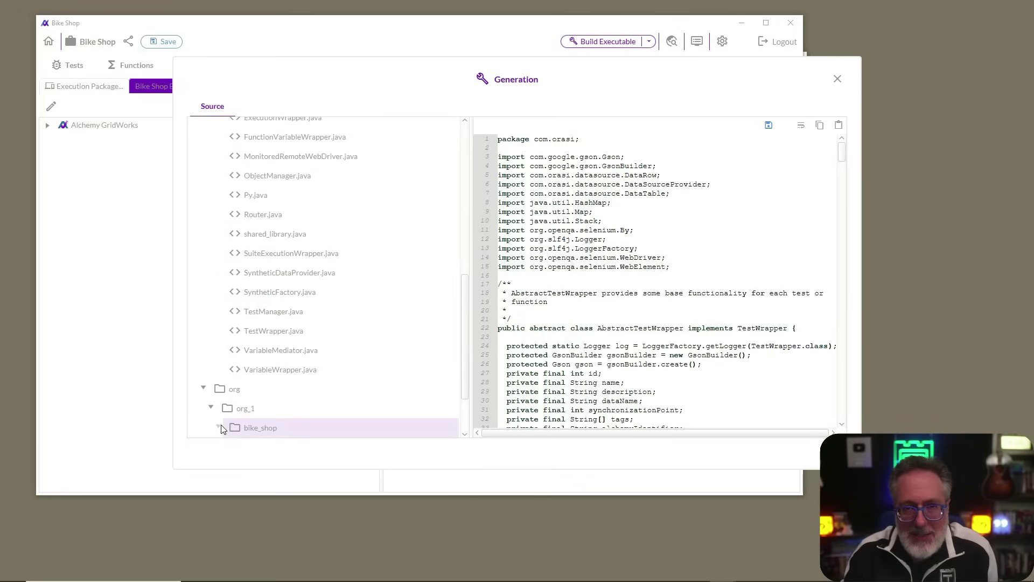
{"action": "left_click", "coordinate": [220, 428]}
{"action": "left_click", "coordinate": [265, 404]}
{"action": "left_click", "coordinate": [268, 389]}
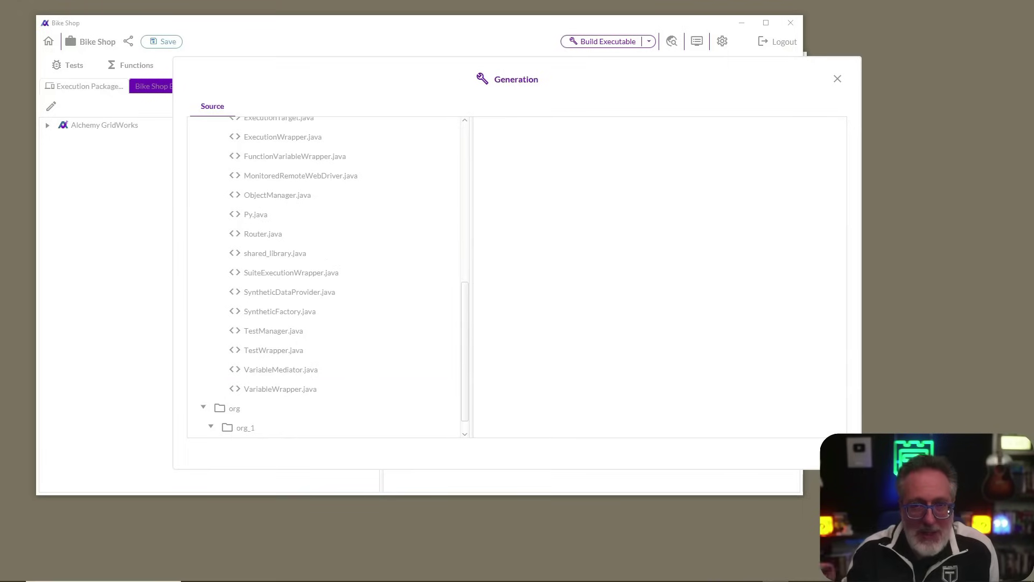
{"action": "key", "text": "Escape"}
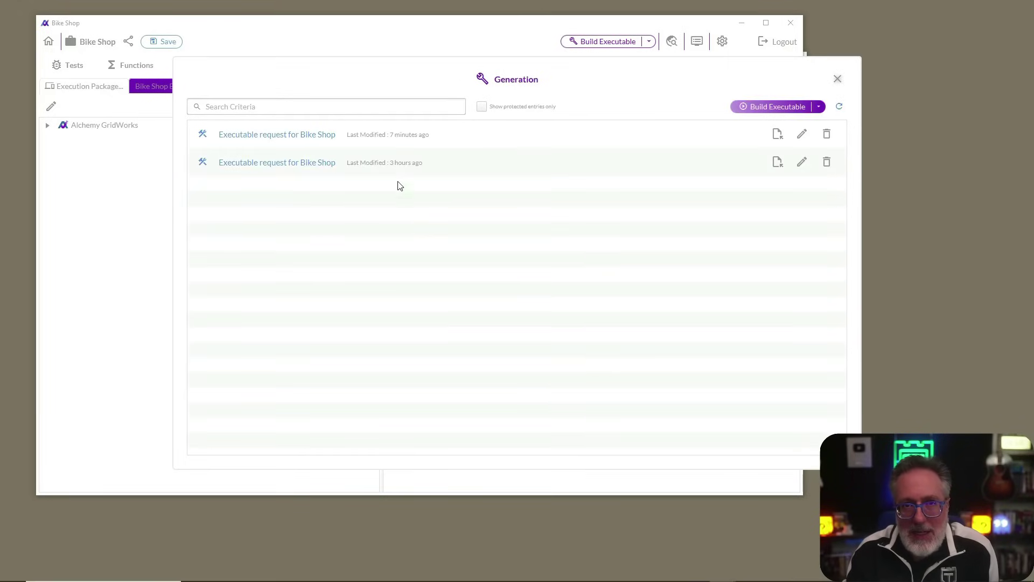
Step: Download the newest Bike Shop executable to the Desktop as Bike Shop.jar and run it in Command Prompt with java -jar "Bike Shop.jar"
{"action": "left_click", "coordinate": [303, 137]}
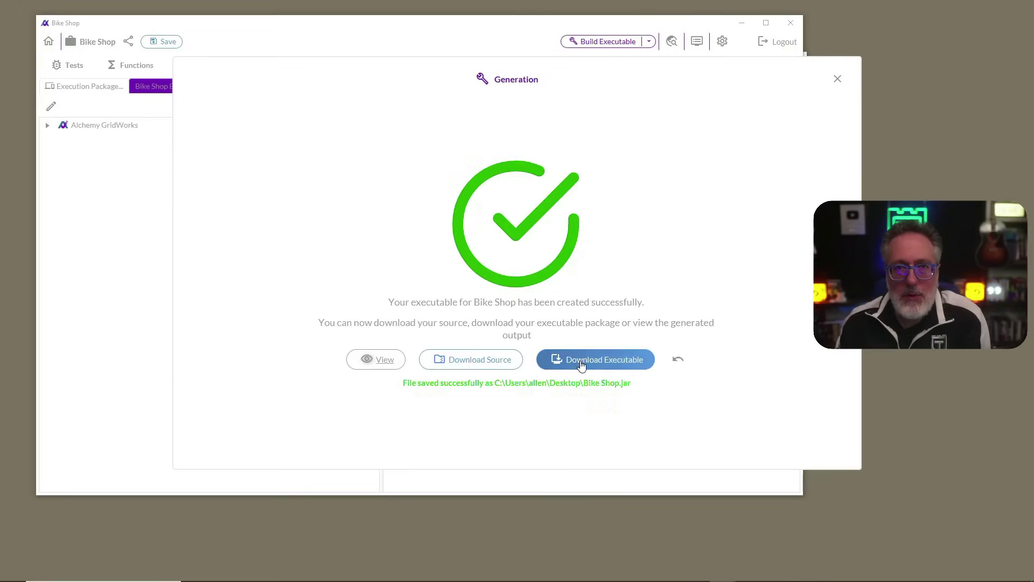
{"action": "left_click", "coordinate": [582, 366]}
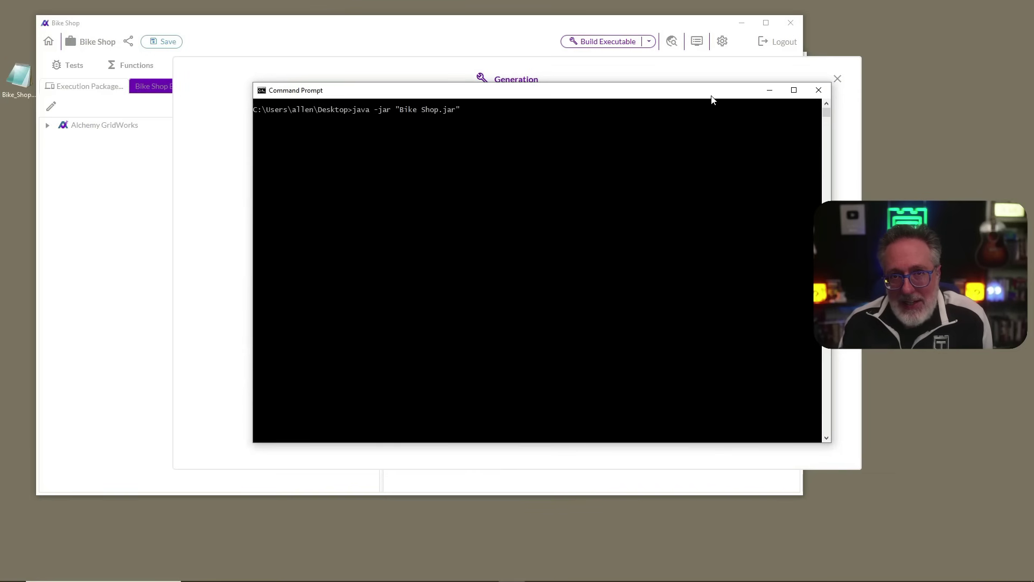
{"action": "key", "text": "Return"}
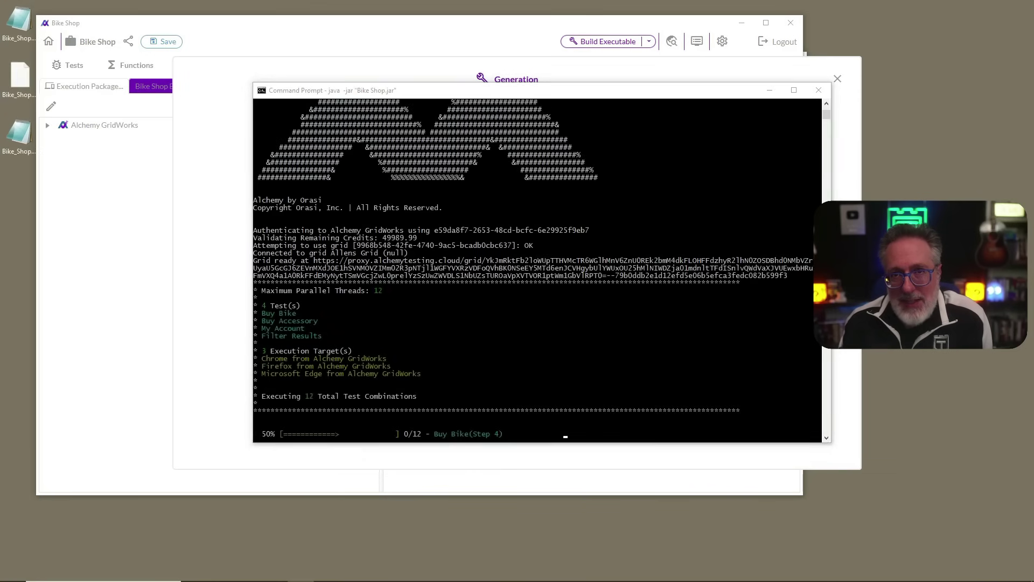
Step: Switch to the GridWorks dashboard in the browser, show the running grid's nodes, and connect to a Chrome node to watch its test before disconnecting
{"action": "key", "text": "alt+Tab"}
{"action": "left_click_drag", "start_coordinate": [3, 26], "coordinate": [387, 26]}
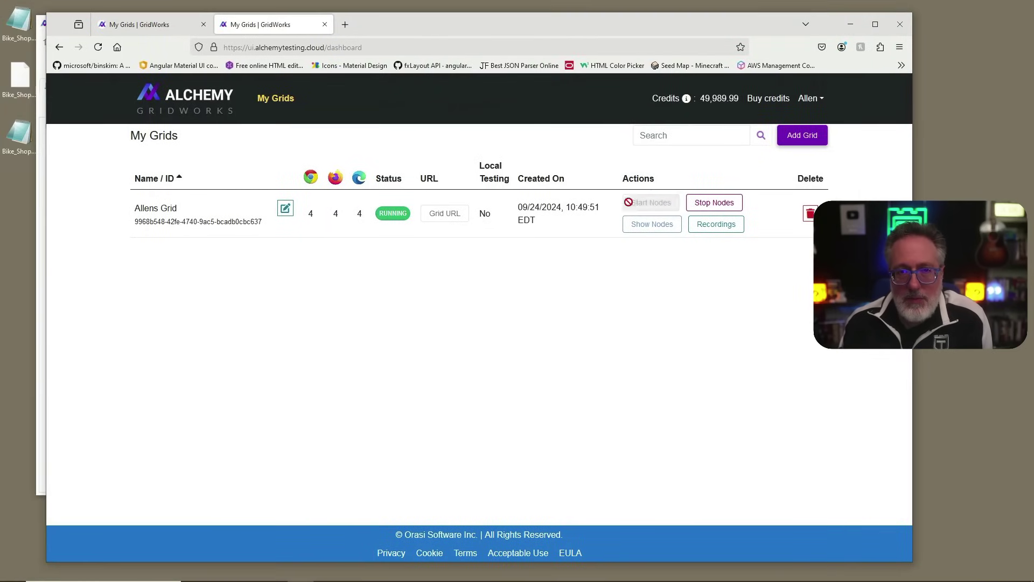
{"action": "left_click", "coordinate": [649, 224]}
{"action": "left_click_drag", "start_coordinate": [471, 23], "coordinate": [477, 23]}
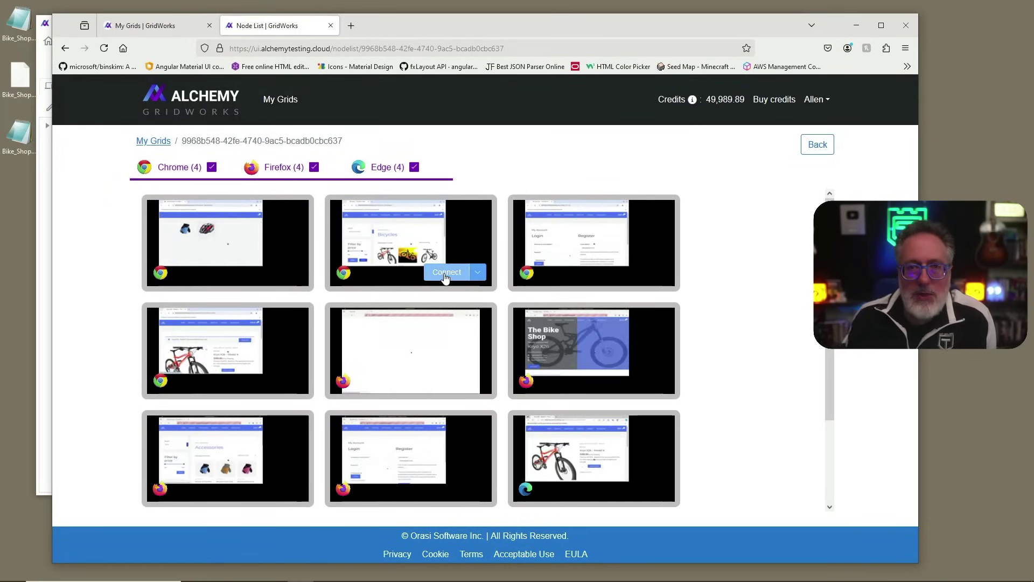
{"action": "left_click", "coordinate": [445, 273]}
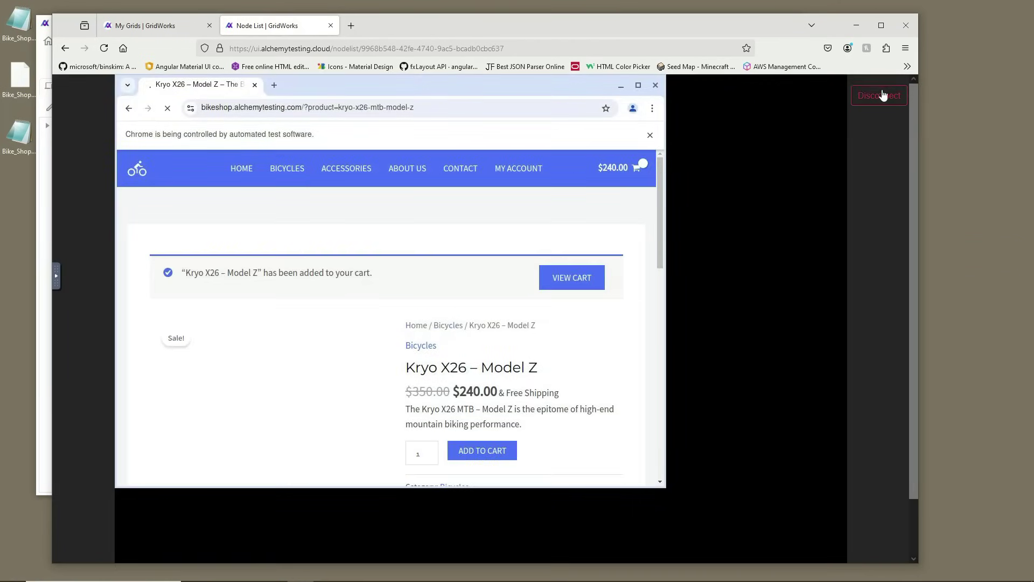
{"action": "left_click", "coordinate": [874, 96]}
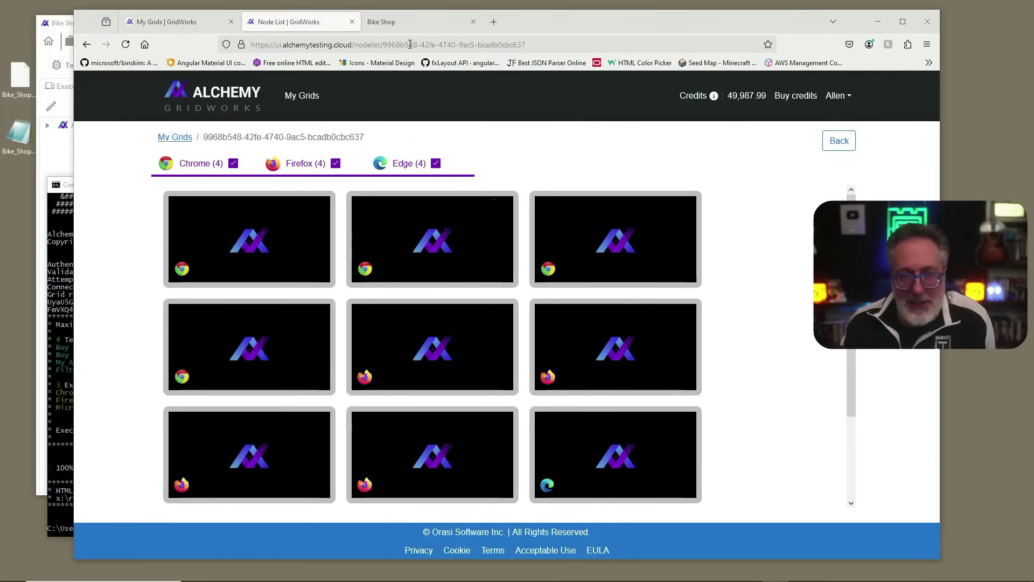
Step: Open the Bike Shop execution report and examine the Filter Results run on Chrome, including its billing_first_name typing step
{"action": "left_click", "coordinate": [428, 22]}
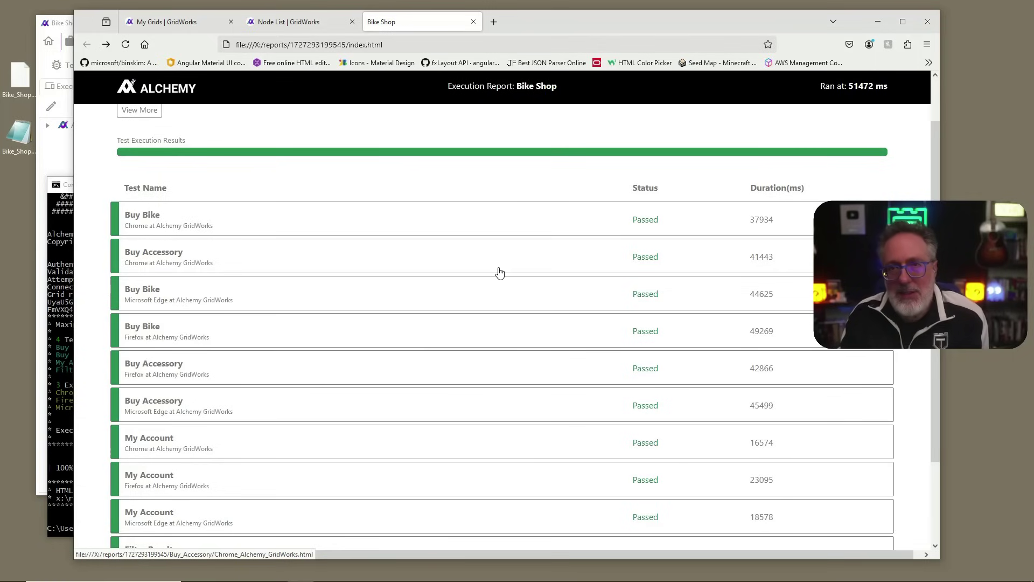
{"action": "scroll", "coordinate": [392, 360], "scroll_direction": "down", "scroll_amount": 1}
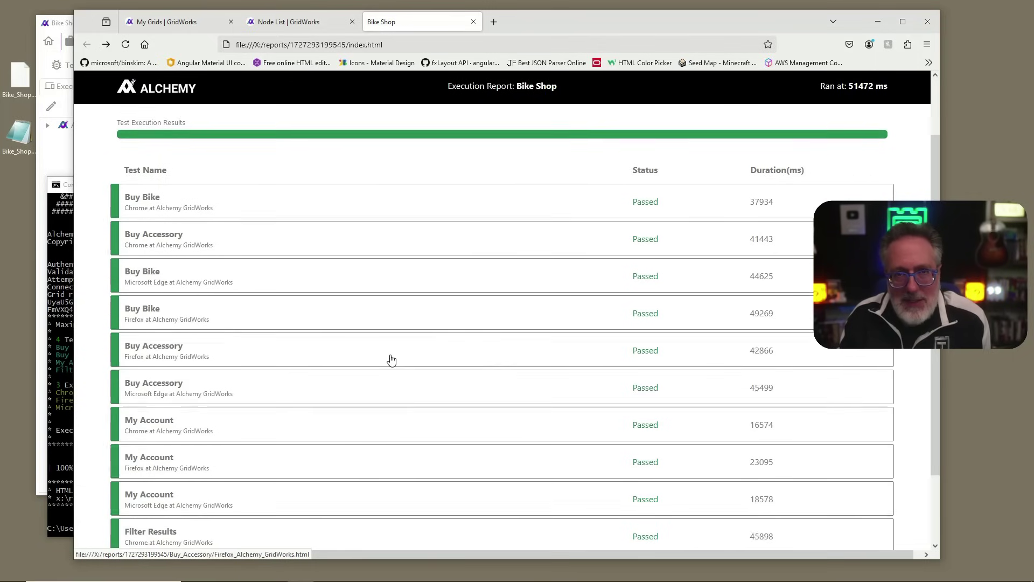
{"action": "scroll", "coordinate": [391, 360], "scroll_direction": "down", "scroll_amount": 3}
{"action": "left_click", "coordinate": [146, 455]}
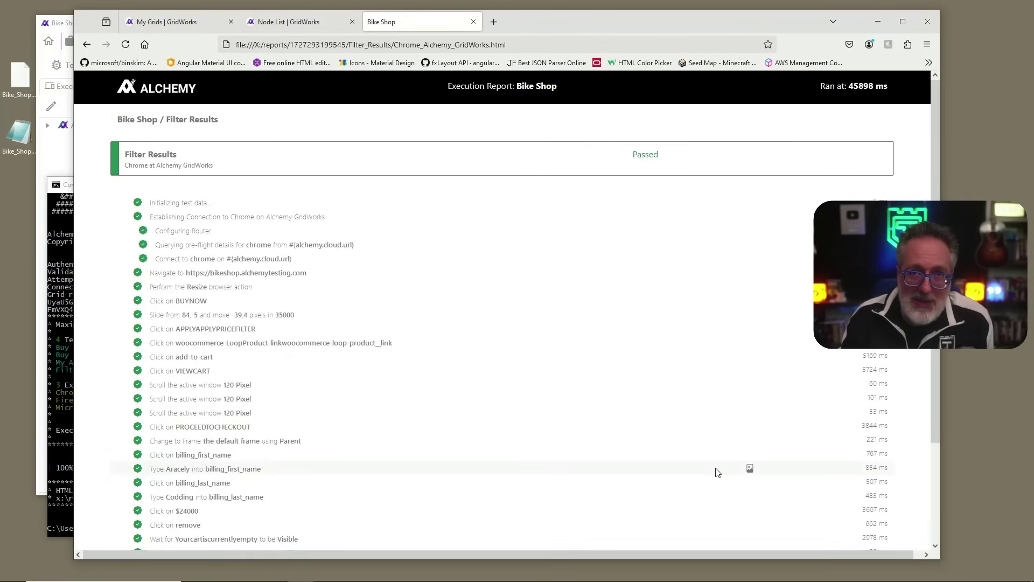
{"action": "left_click", "coordinate": [181, 470]}
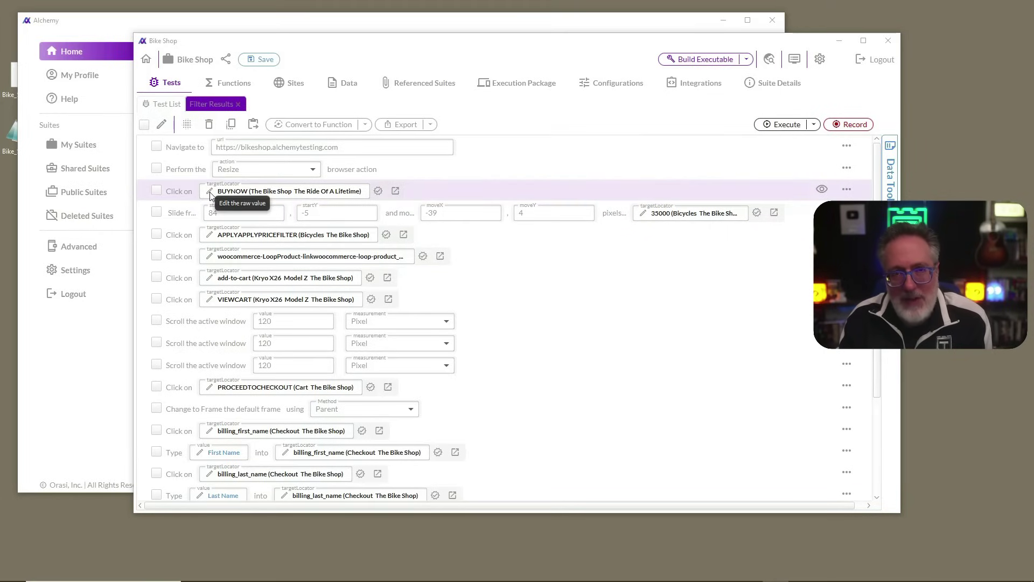
Step: Convert the Navigate to and Resize browser steps of Filter Results into a function named my function, and execute the test
{"action": "left_click", "coordinate": [157, 149]}
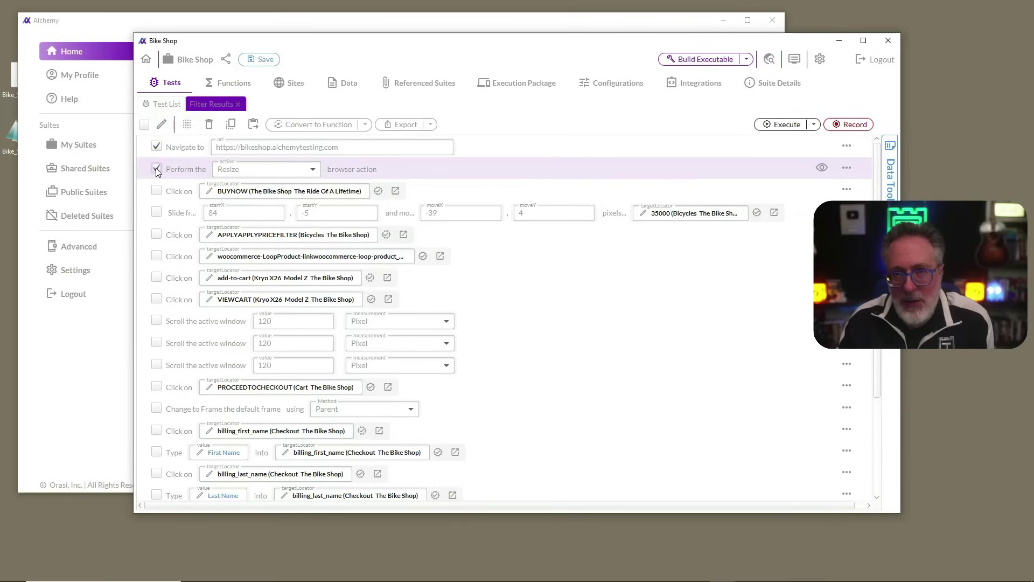
{"action": "left_click", "coordinate": [316, 125]}
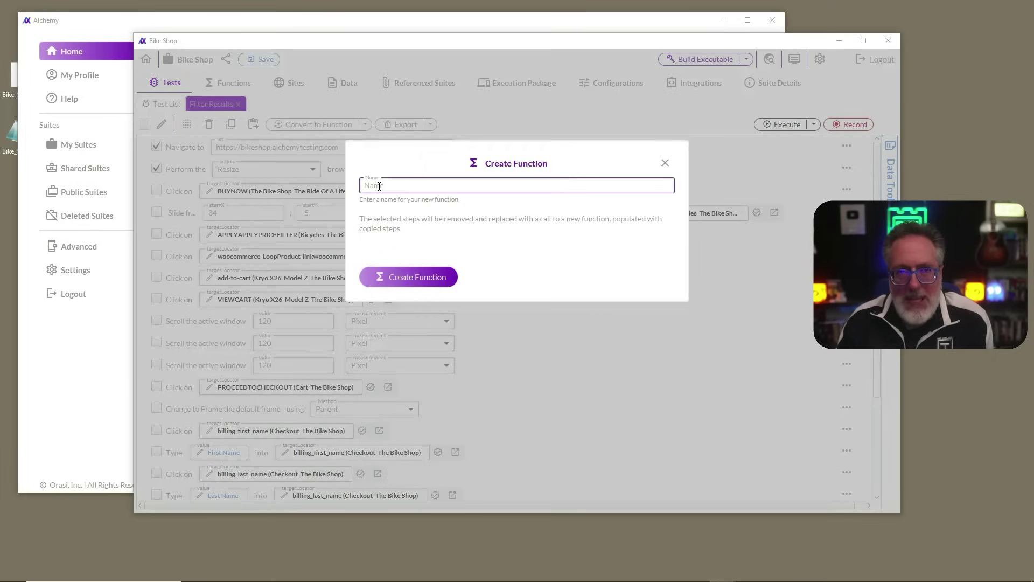
{"action": "type", "text": "my function"}
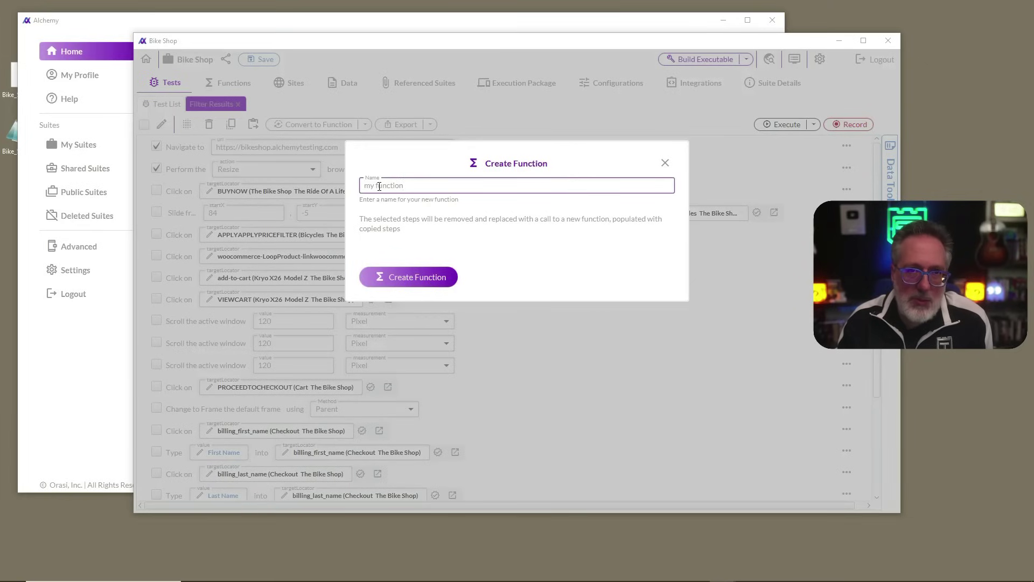
{"action": "left_click", "coordinate": [398, 285]}
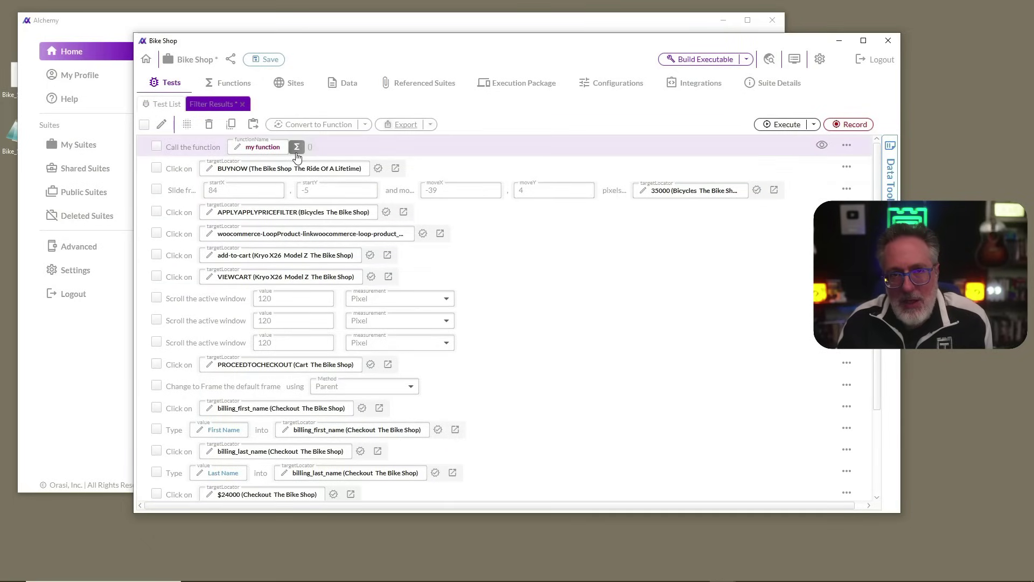
{"action": "left_click", "coordinate": [787, 125]}
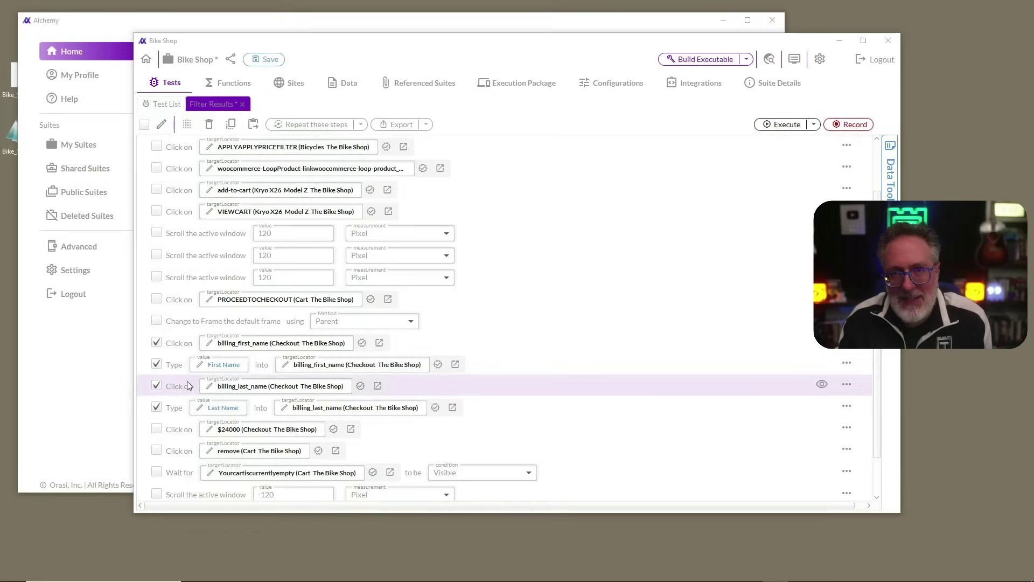
Step: Convert the billing first-name and last-name click and type steps into a Fixed Count repeat of a function named My Data, with 50 iterations
{"action": "left_click", "coordinate": [157, 407]}
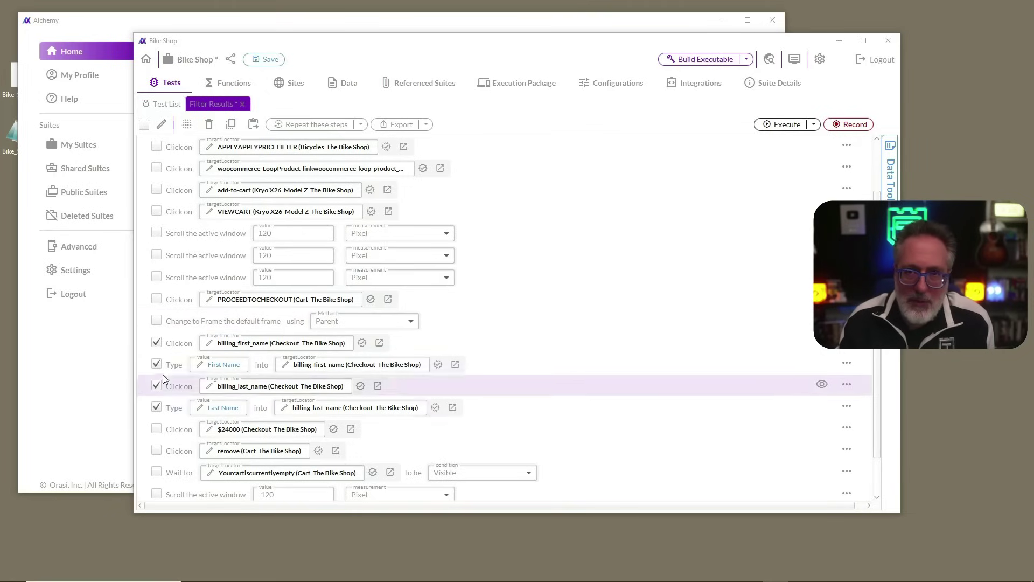
{"action": "left_click", "coordinate": [360, 125]}
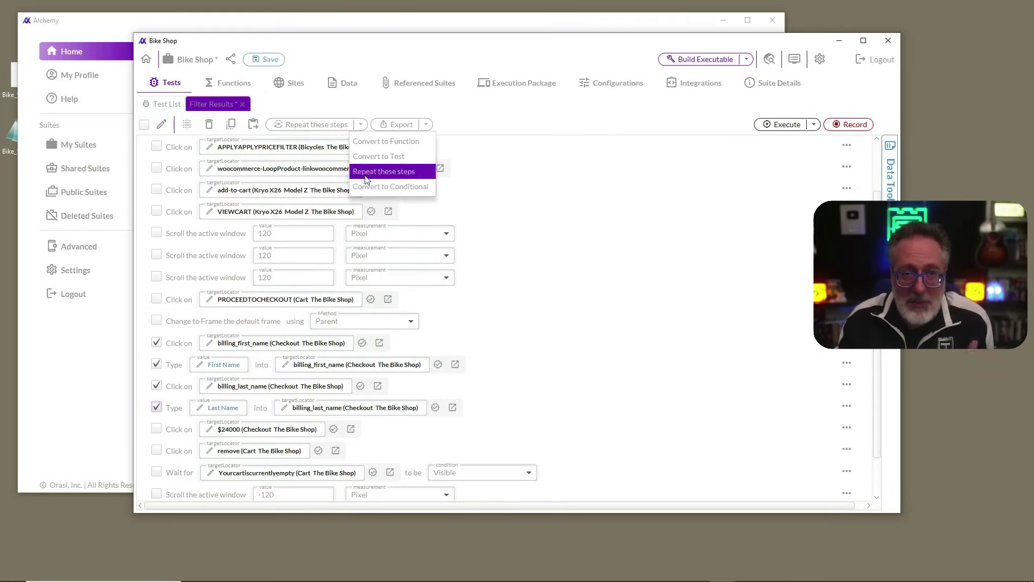
{"action": "left_click", "coordinate": [364, 176]}
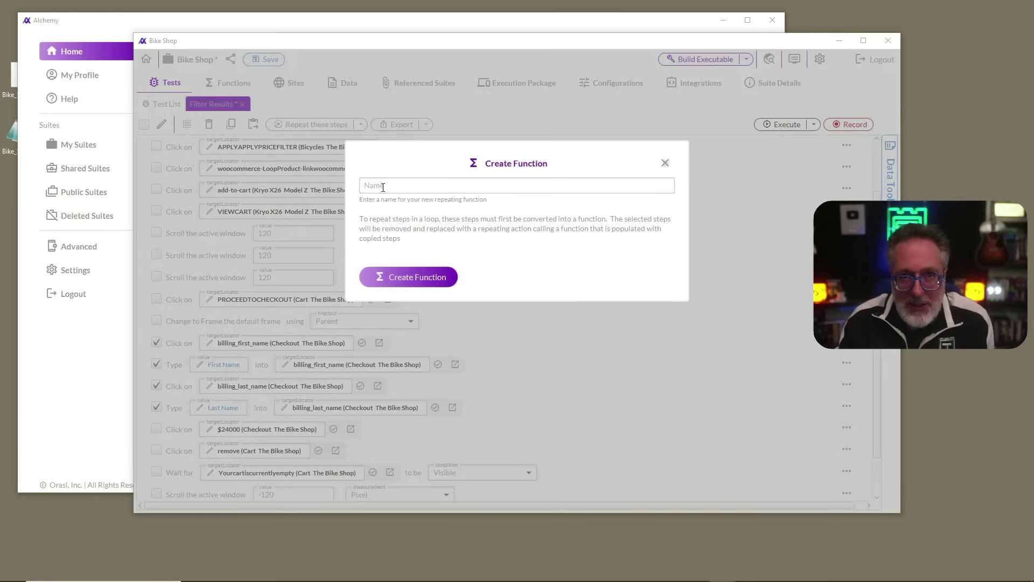
{"action": "left_click", "coordinate": [384, 187]}
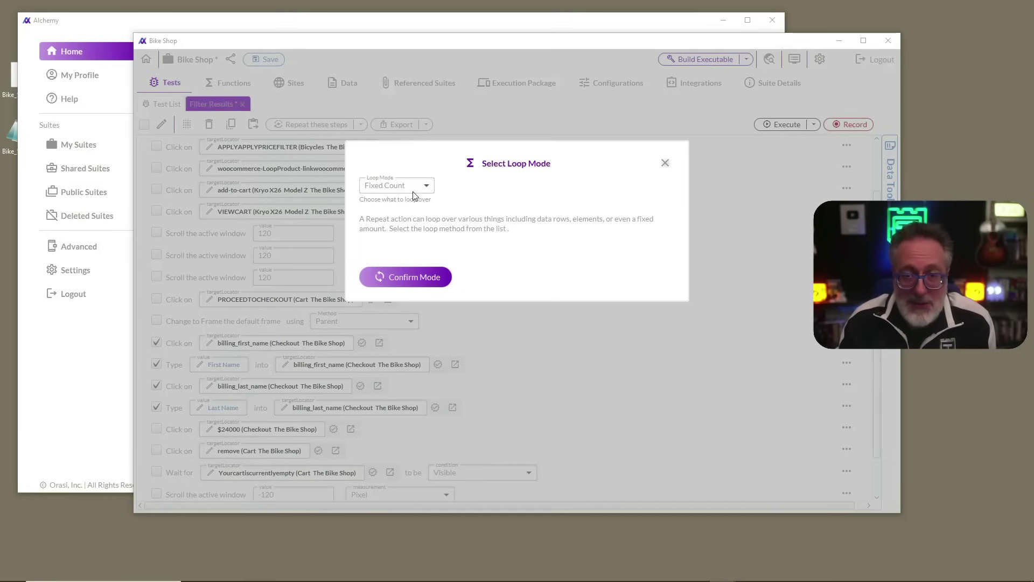
{"action": "left_click", "coordinate": [415, 189]}
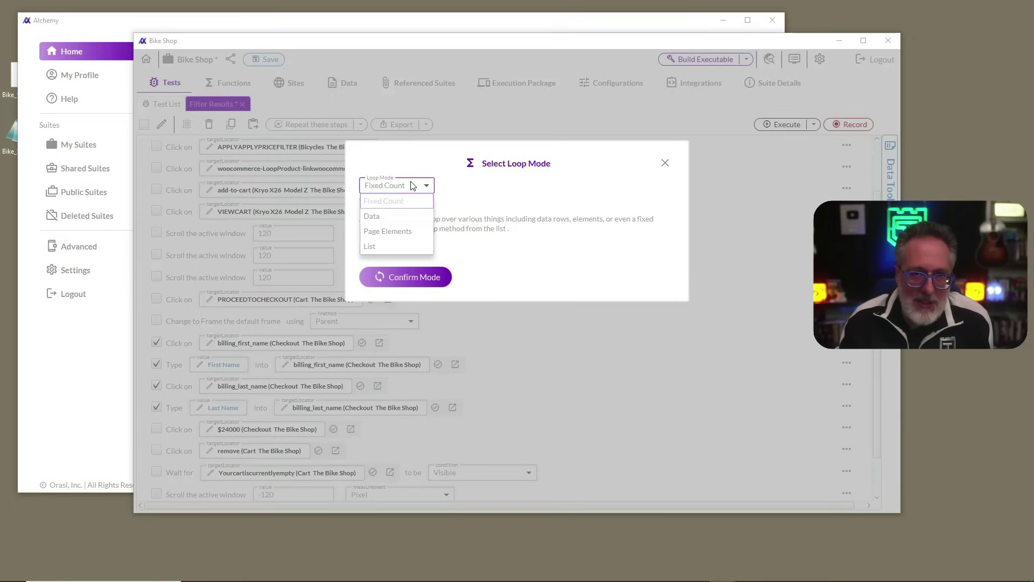
{"action": "left_click", "coordinate": [415, 195]}
{"action": "left_click", "coordinate": [405, 278]}
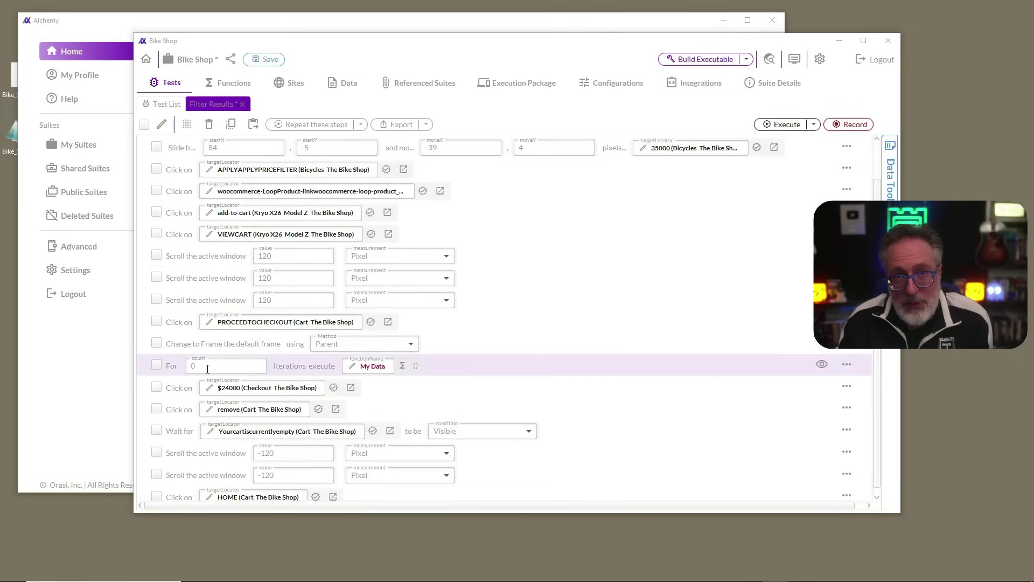
{"action": "left_click", "coordinate": [201, 367]}
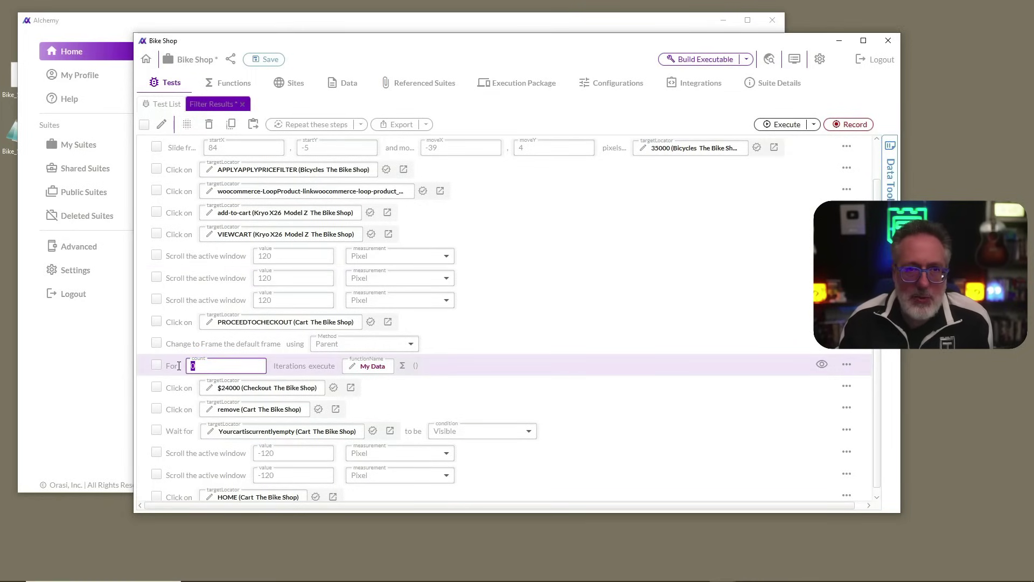
{"action": "type", "text": "50"}
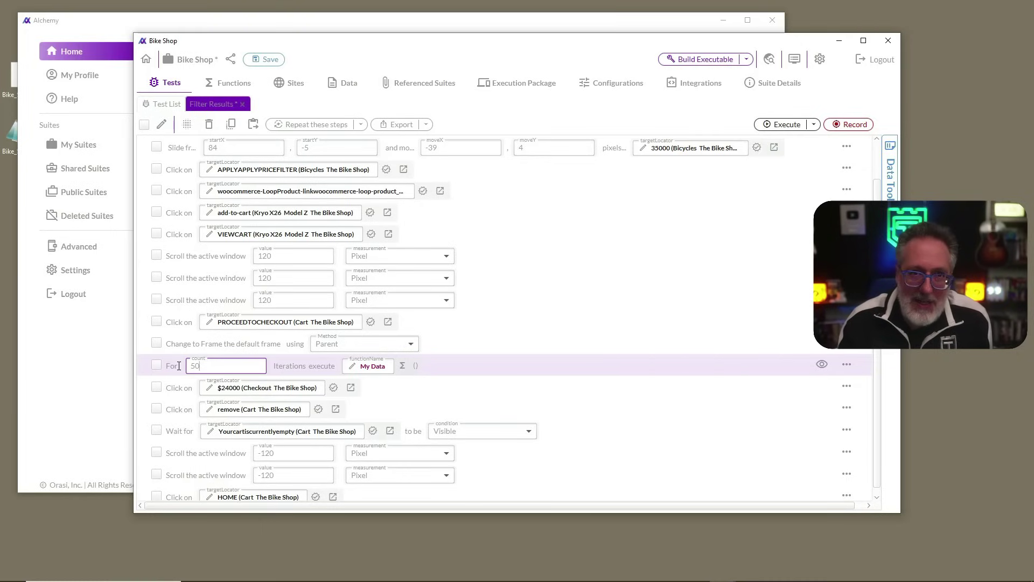
Step: In the My Data function, set Pause After to 500 ms on the billing_last_name Type step and save the suite
{"action": "left_click", "coordinate": [403, 367]}
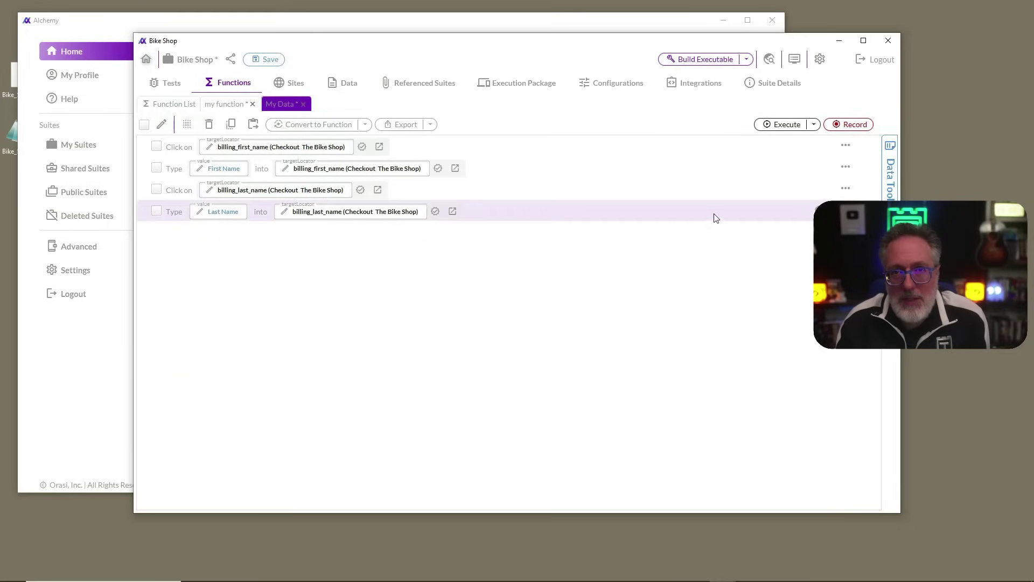
{"action": "left_click", "coordinate": [806, 214]}
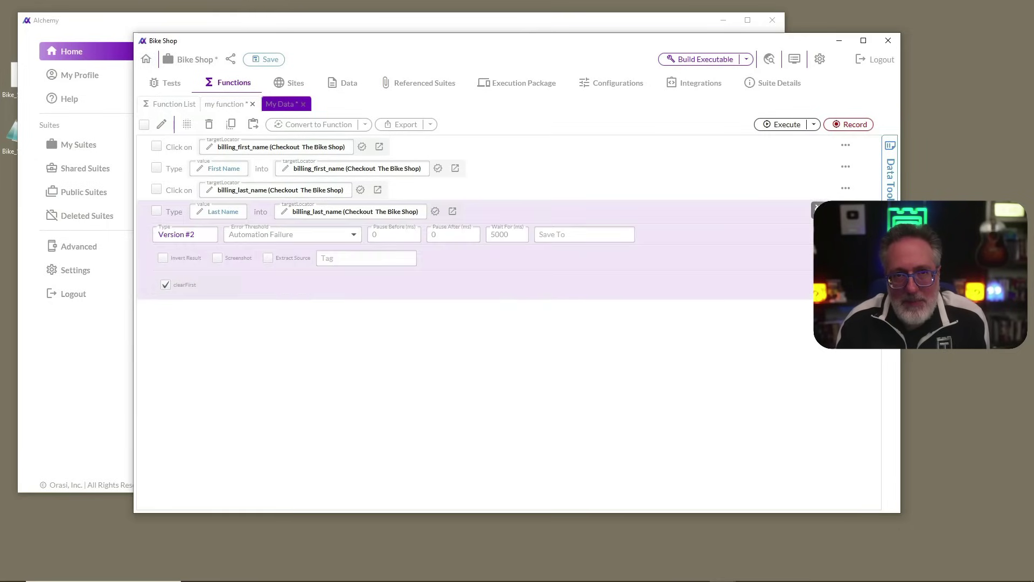
{"action": "left_click", "coordinate": [459, 235]}
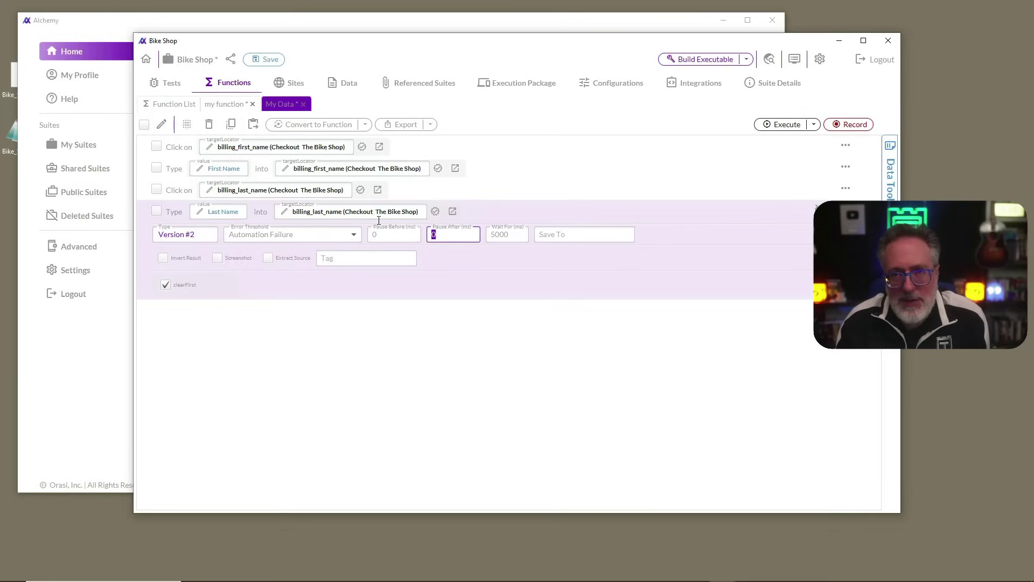
{"action": "type", "text": "500"}
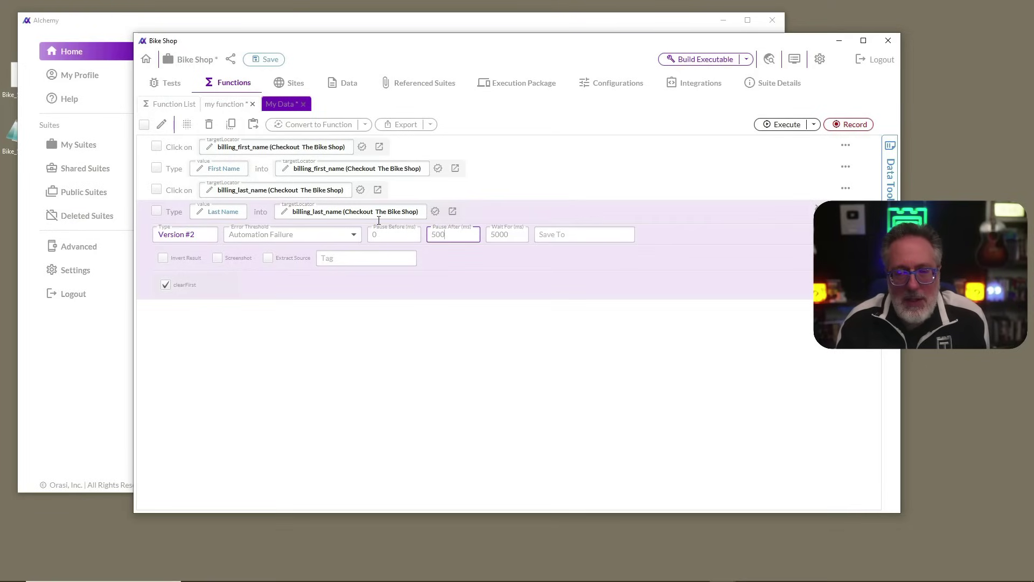
{"action": "left_click", "coordinate": [379, 220]}
{"action": "left_click", "coordinate": [264, 59]}
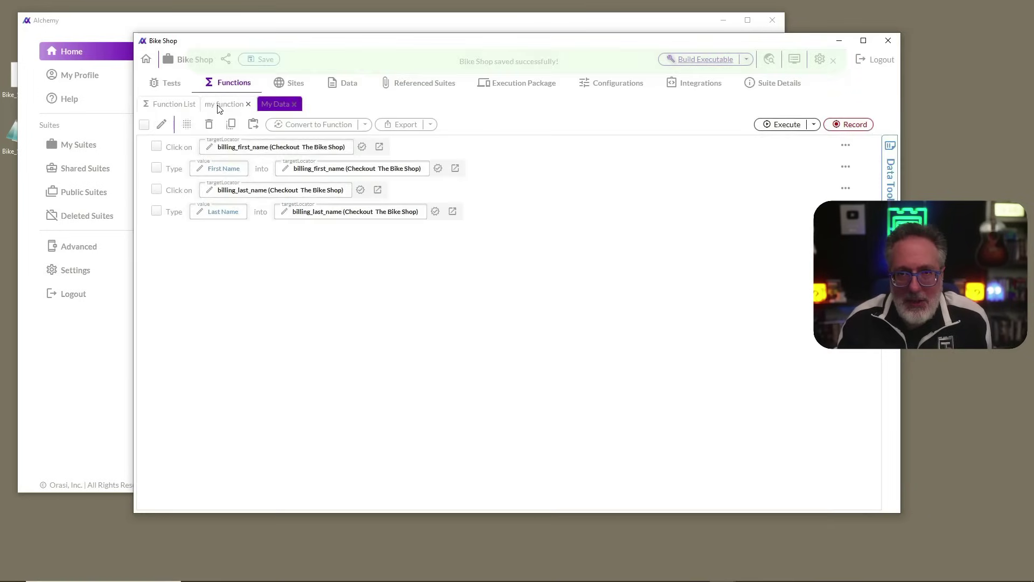
Step: Return to the Filter Results test and execute it, and view the generated output of the Bike Shop executable
{"action": "left_click", "coordinate": [170, 86]}
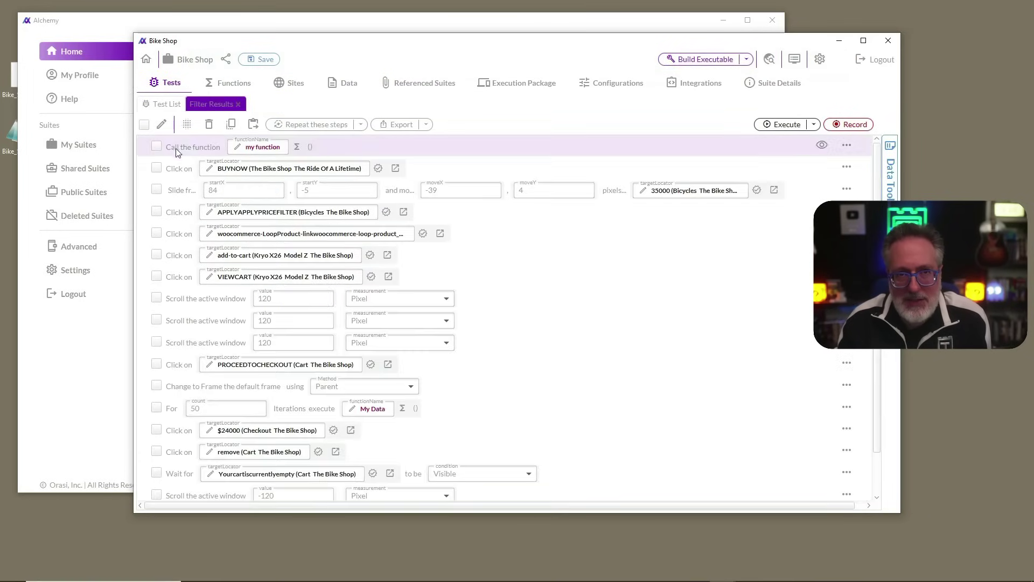
{"action": "left_click", "coordinate": [768, 130]}
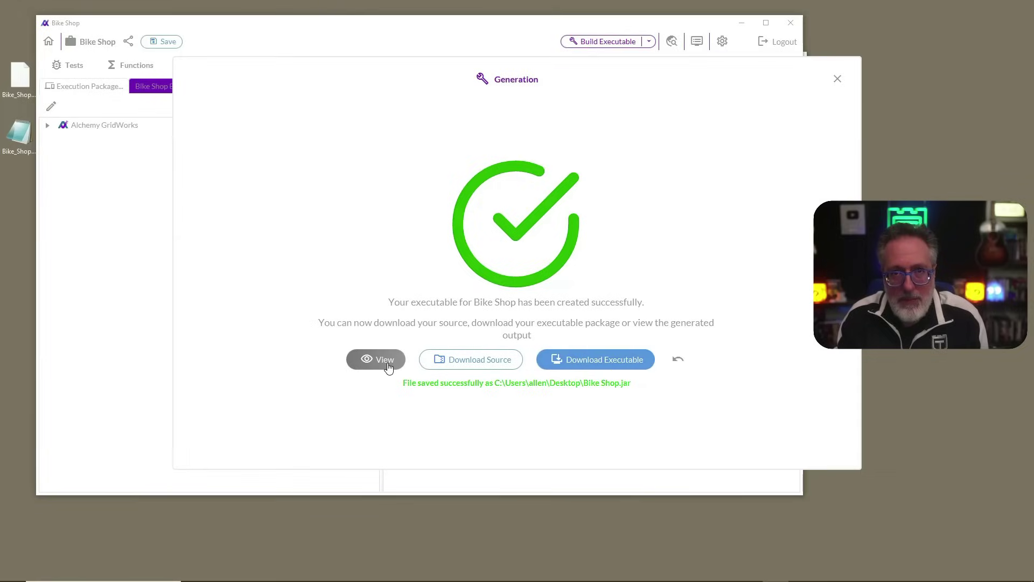
{"action": "left_click", "coordinate": [374, 368]}
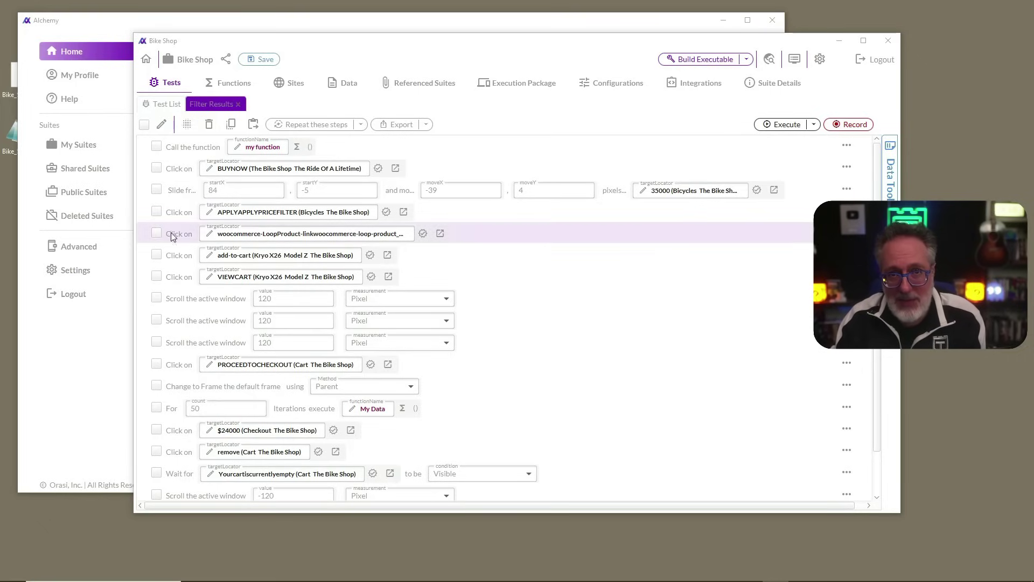
Step: Open the Random Number action in the advanced configuration and examine the Java / Selenium source code of its Version 2
{"action": "left_click", "coordinate": [90, 248]}
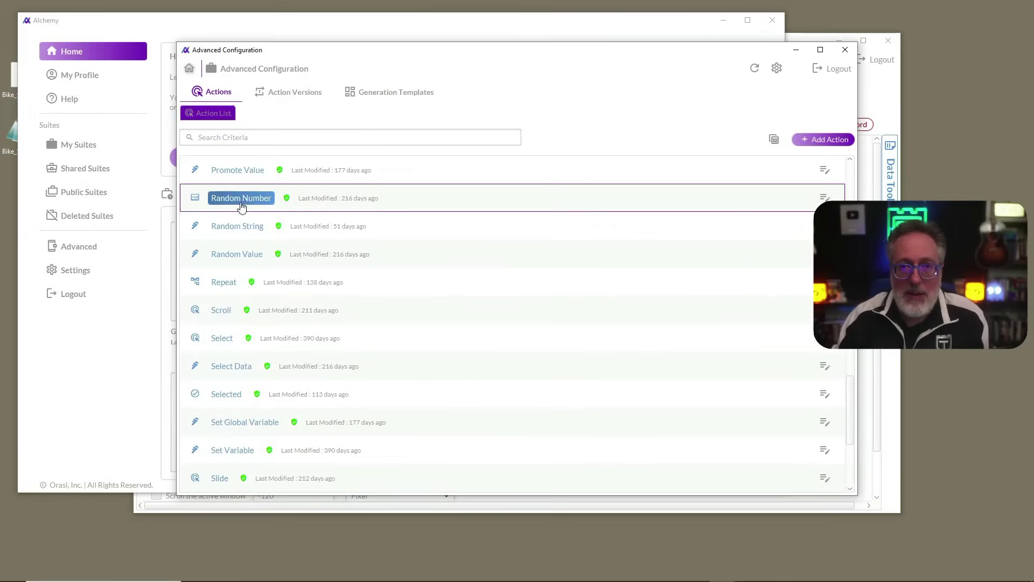
{"action": "left_click", "coordinate": [240, 200]}
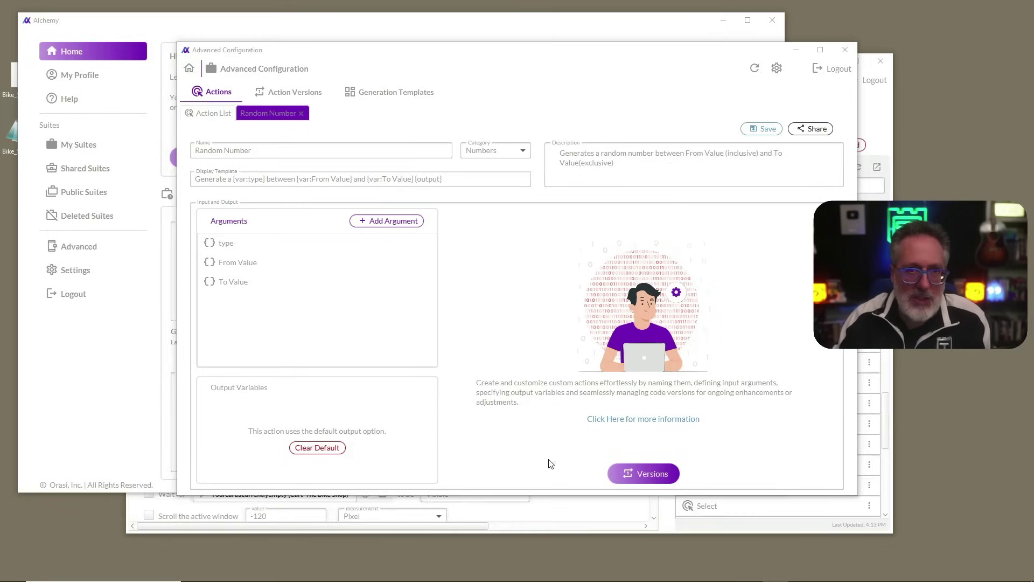
{"action": "left_click", "coordinate": [641, 474]}
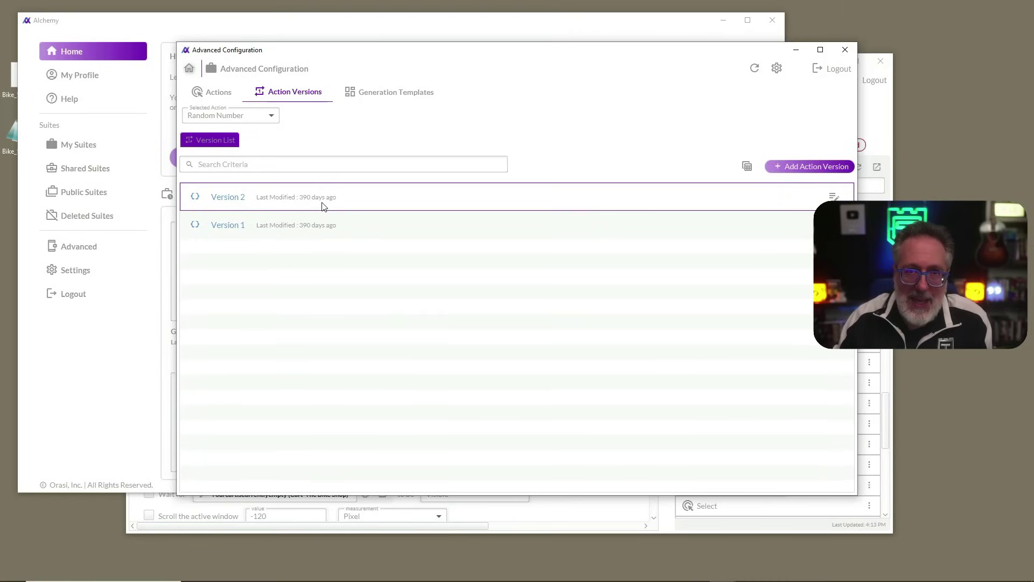
{"action": "left_click", "coordinate": [235, 198]}
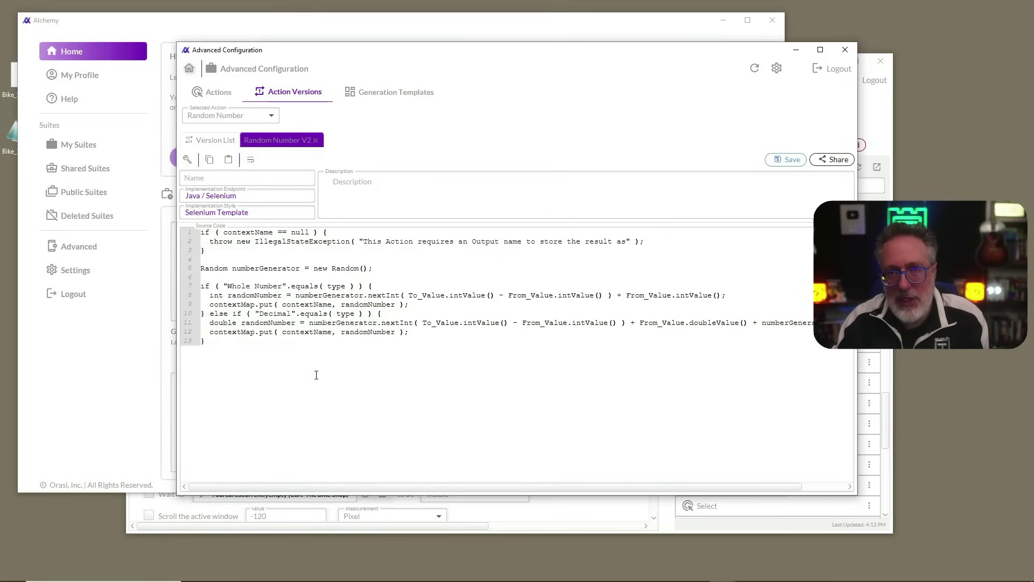
{"action": "key", "text": "alt+Tab"}
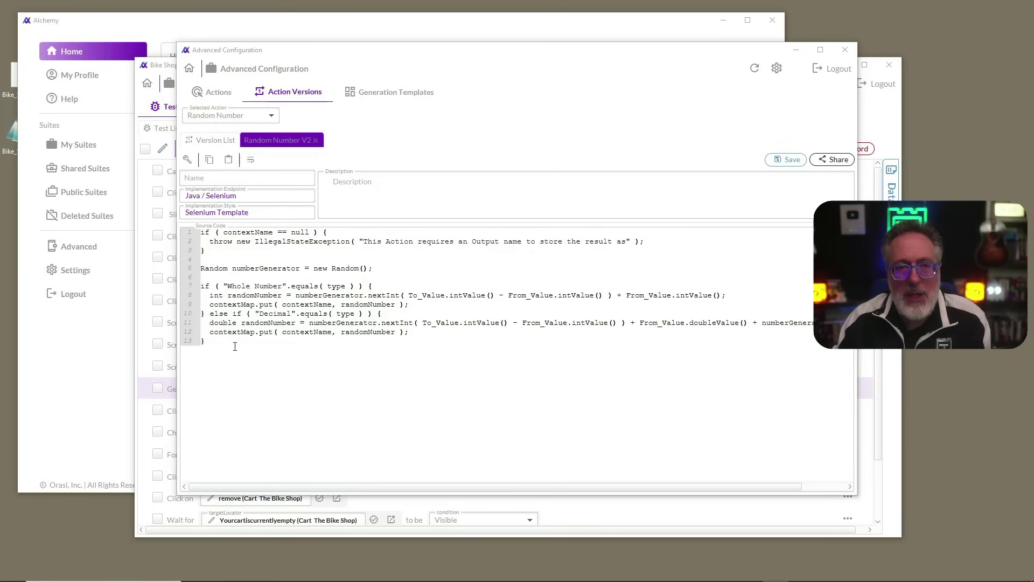
Step: Copy the Version 2 source code into a new Java / Selenium version of Random Number that uses the Selenium Template
{"action": "left_click_drag", "start_coordinate": [235, 346], "coordinate": [151, 213]}
{"action": "key", "text": "ctrl+c"}
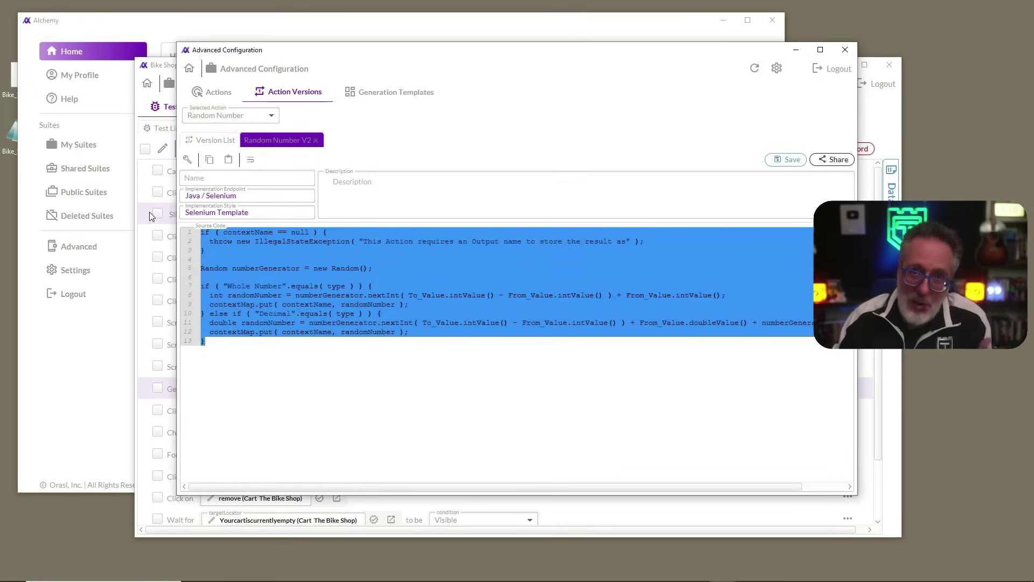
{"action": "left_click", "coordinate": [215, 141]}
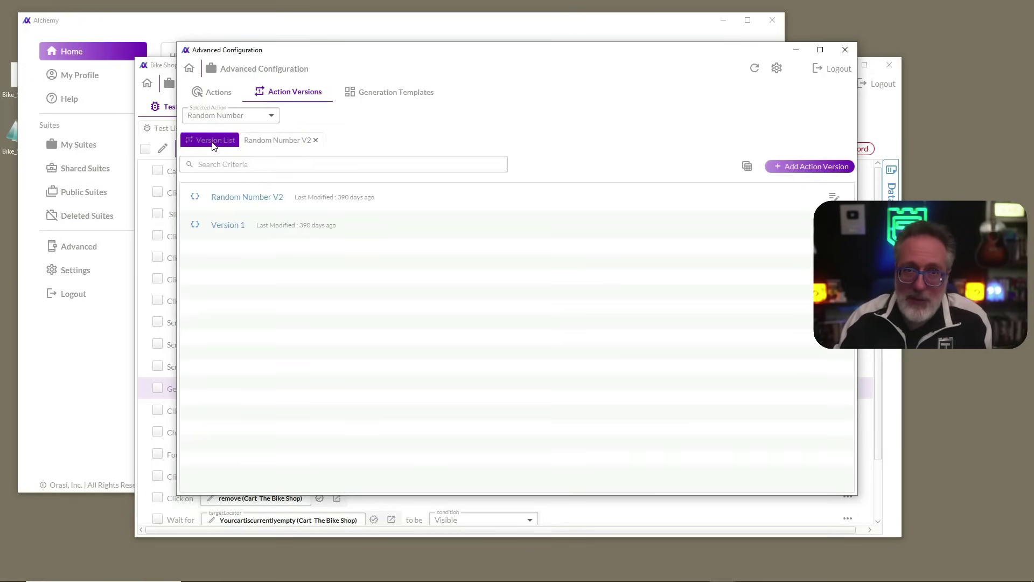
{"action": "left_click", "coordinate": [812, 166]}
{"action": "left_click", "coordinate": [440, 174]}
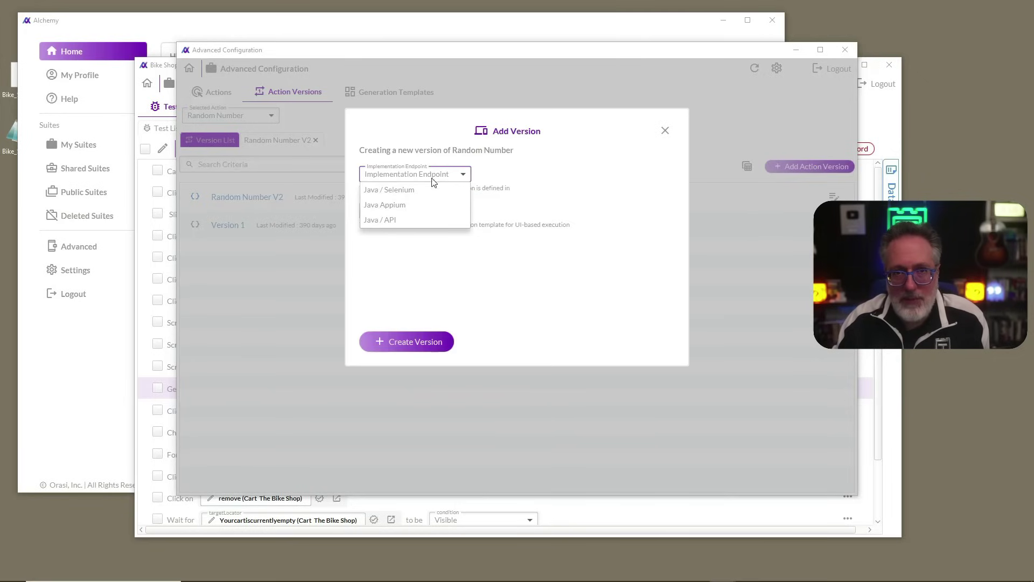
{"action": "left_click", "coordinate": [423, 190]}
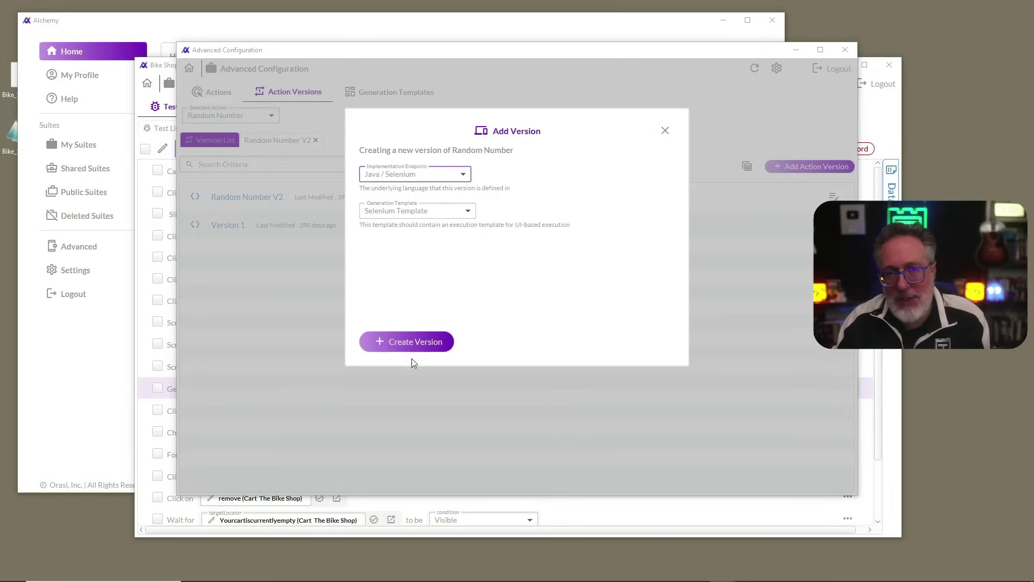
{"action": "left_click", "coordinate": [407, 344]}
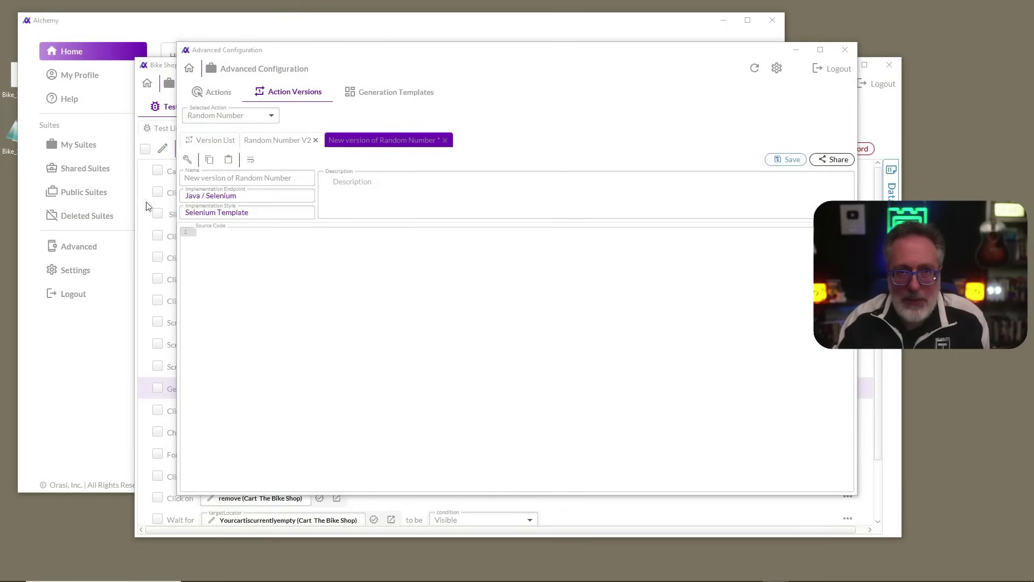
{"action": "left_click", "coordinate": [206, 238]}
{"action": "key", "text": "ctrl+v"}
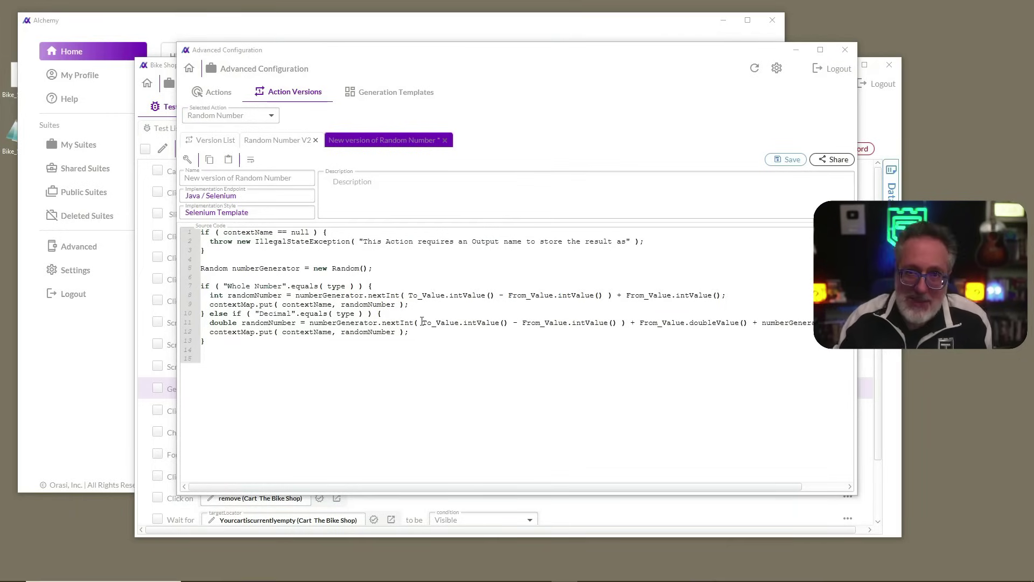
Step: Add System.out.println( randomNumber ); after both contextMap.put lines, save and build the new version, and close the advanced configuration
{"action": "left_click", "coordinate": [449, 302]}
{"action": "type", "text": "System.out.println( randomNumber );"}
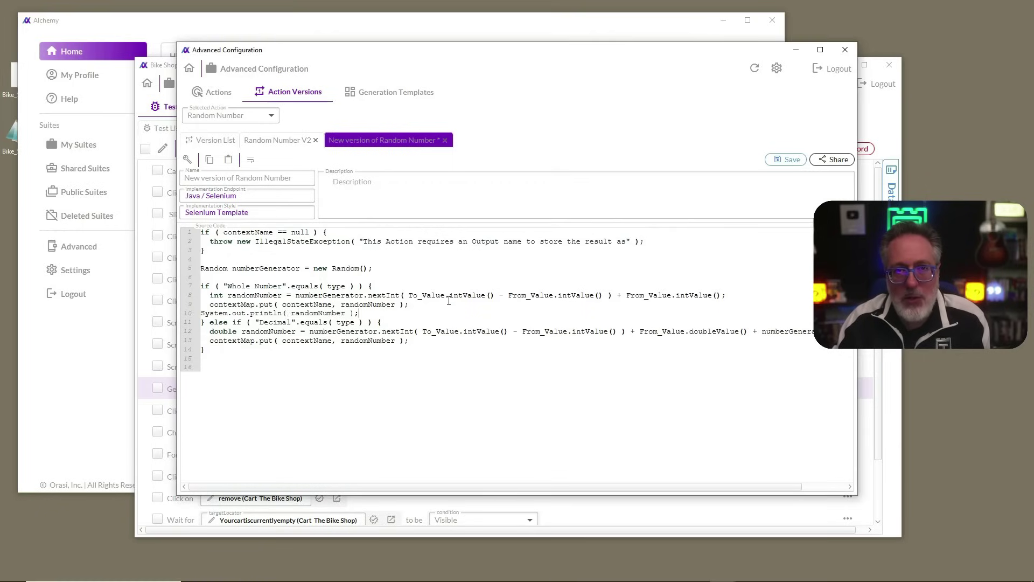
{"action": "key", "text": "End"}
{"action": "type", "text": "System.out.println( randomNumber );"}
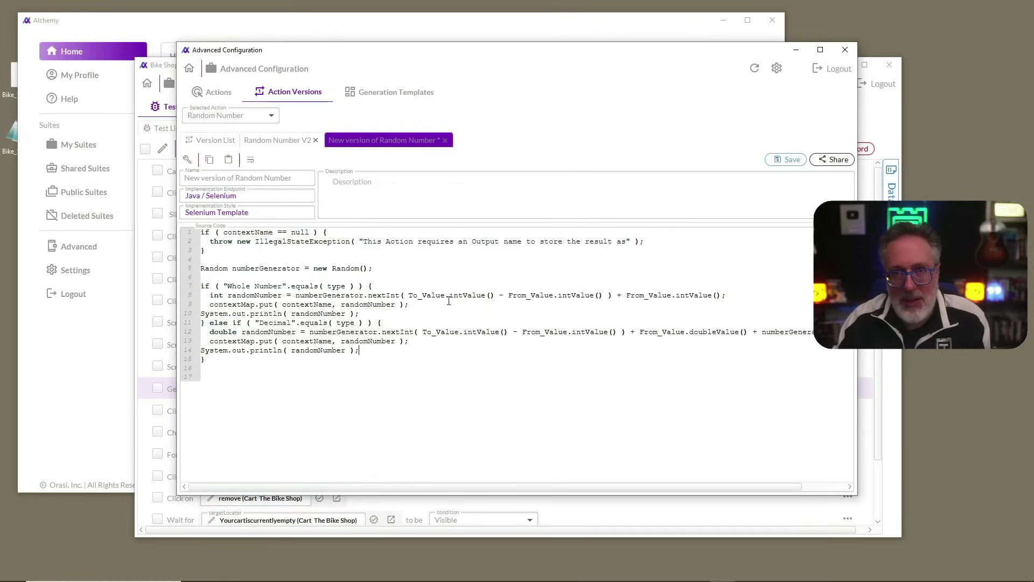
{"action": "key", "text": "ctrl+s"}
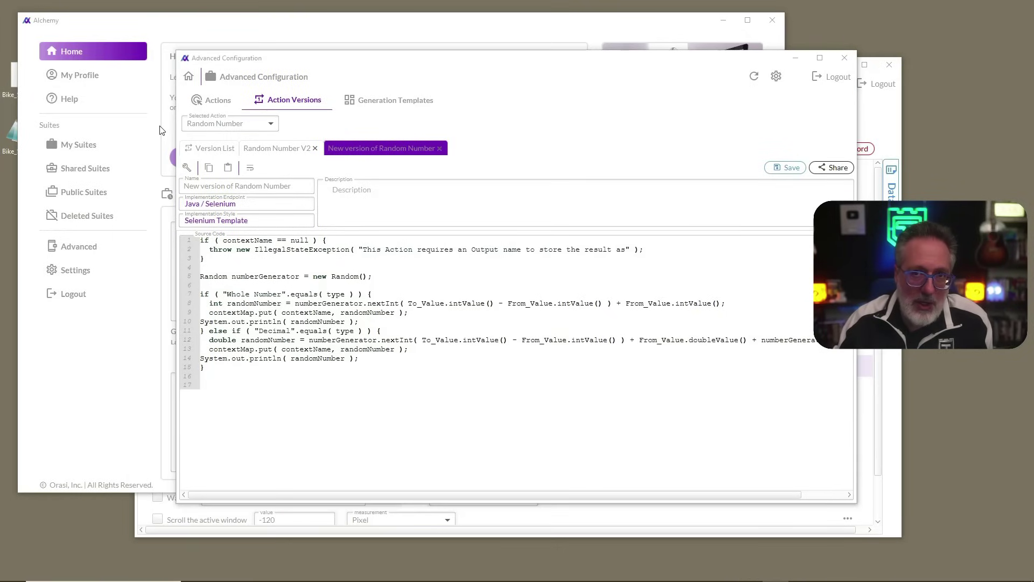
{"action": "left_click", "coordinate": [187, 168]}
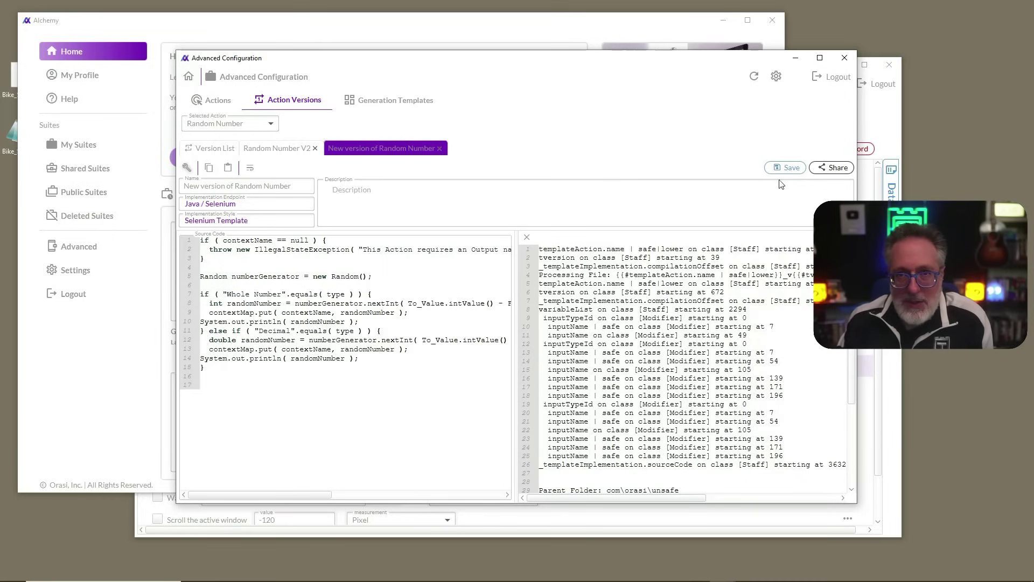
{"action": "left_click", "coordinate": [844, 58]}
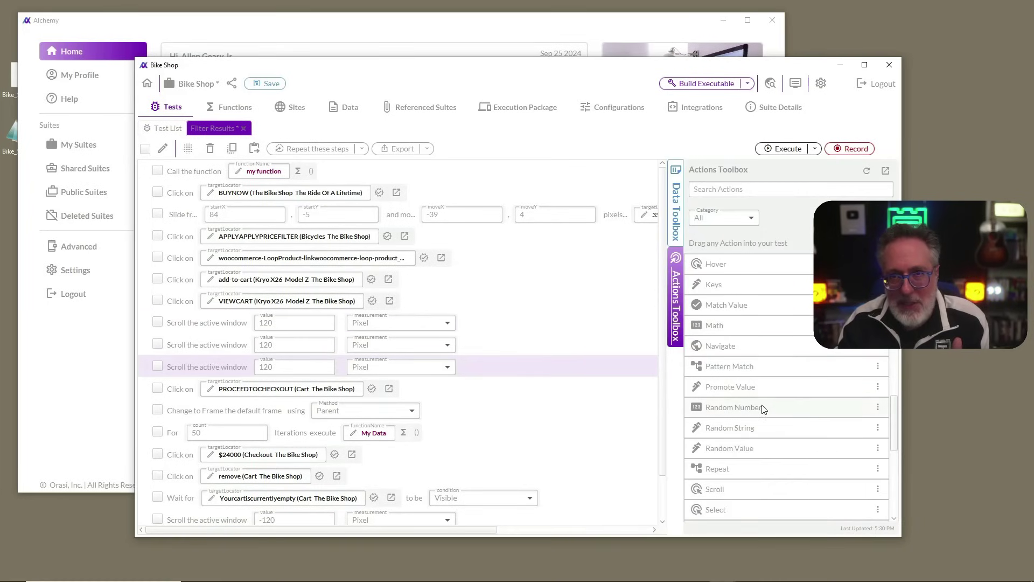
Step: Insert a Random Number action before the PROCEEDTOCHECKOUT click, using the New version of Random Number and saving its result to value
{"action": "left_click_drag", "start_coordinate": [765, 409], "coordinate": [147, 384]}
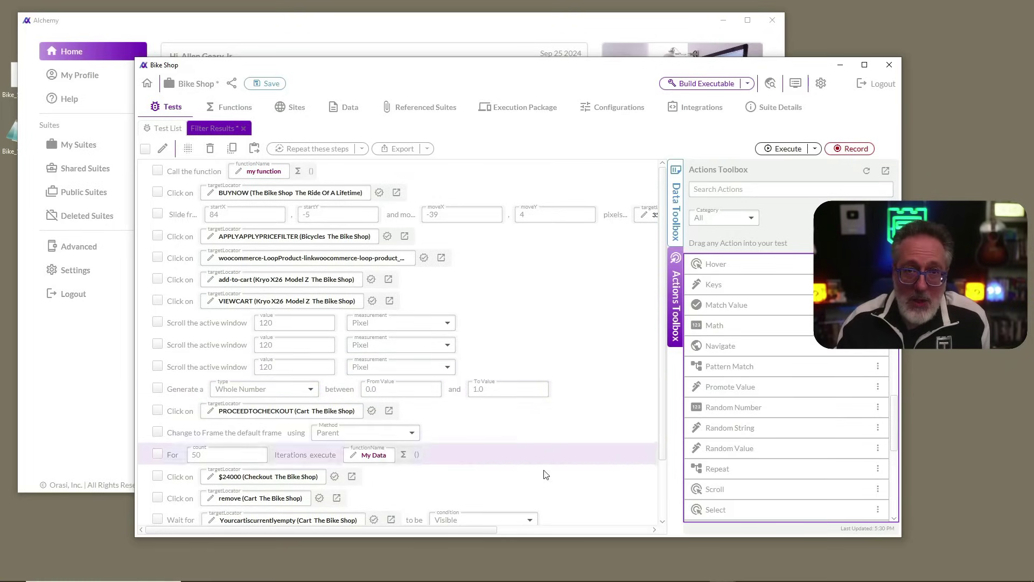
{"action": "left_click", "coordinate": [675, 285]}
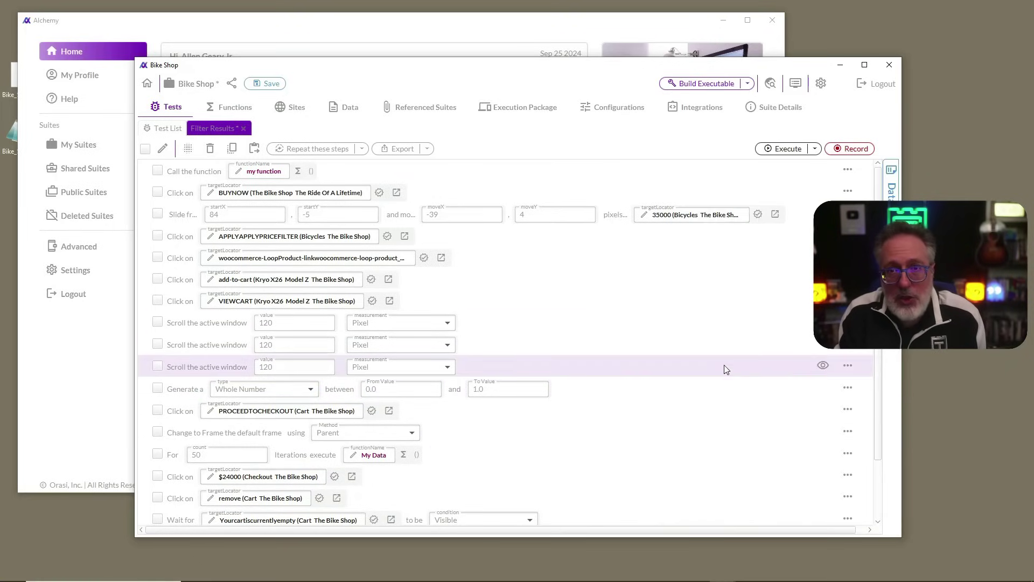
{"action": "left_click", "coordinate": [847, 387]}
{"action": "left_click", "coordinate": [868, 515]}
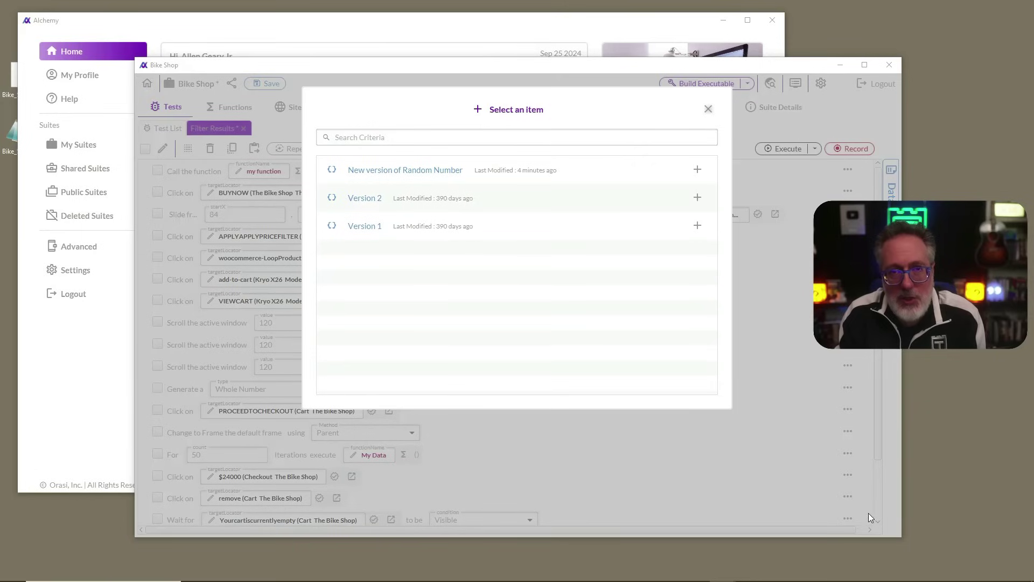
{"action": "left_click", "coordinate": [696, 172]}
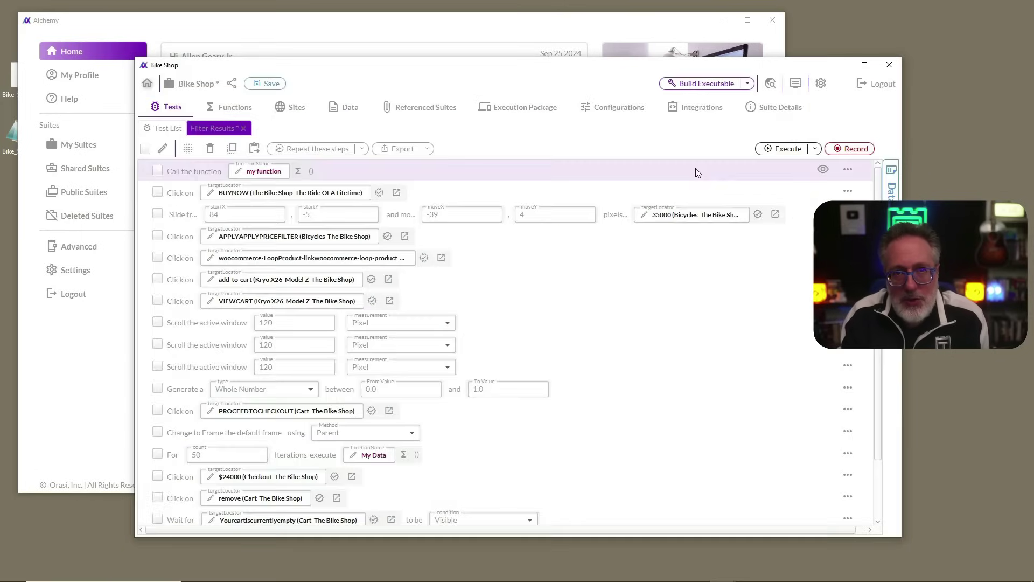
{"action": "left_click", "coordinate": [823, 388]}
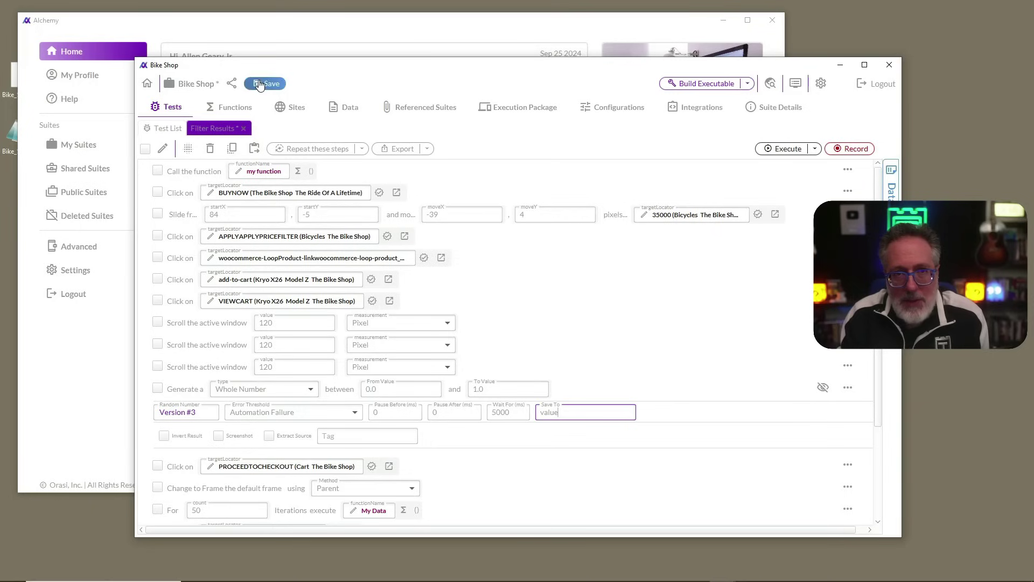
Step: Execute the Filter Results test and examine the last printed line in the Alchemy Console's output
{"action": "left_click", "coordinate": [786, 148]}
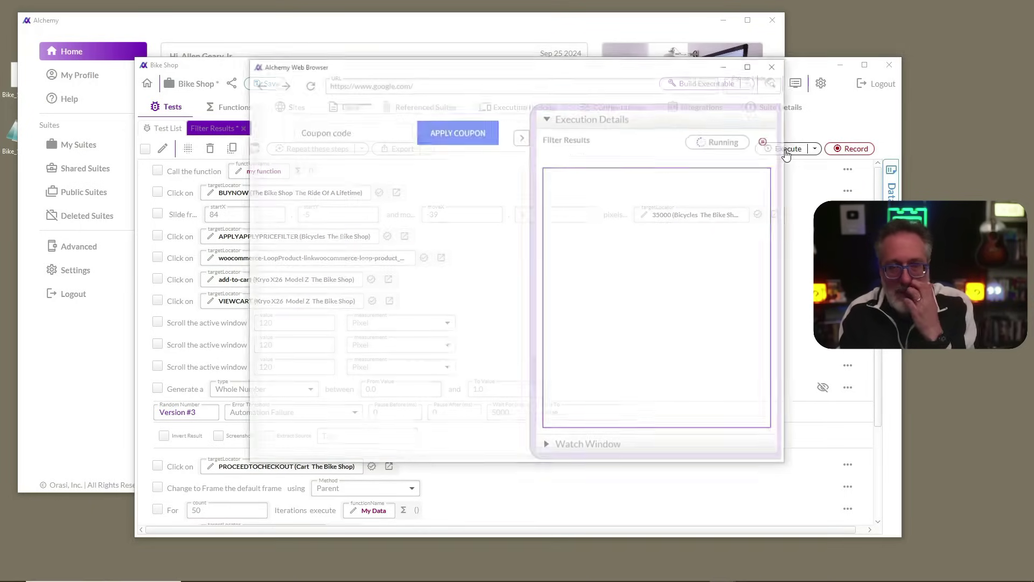
{"action": "mouse_move", "coordinate": [555, 71]}
{"action": "left_mouse_down"}
{"action": "mouse_move", "coordinate": [580, 272]}
{"action": "mouse_move", "coordinate": [551, 88]}
{"action": "left_mouse_up"}
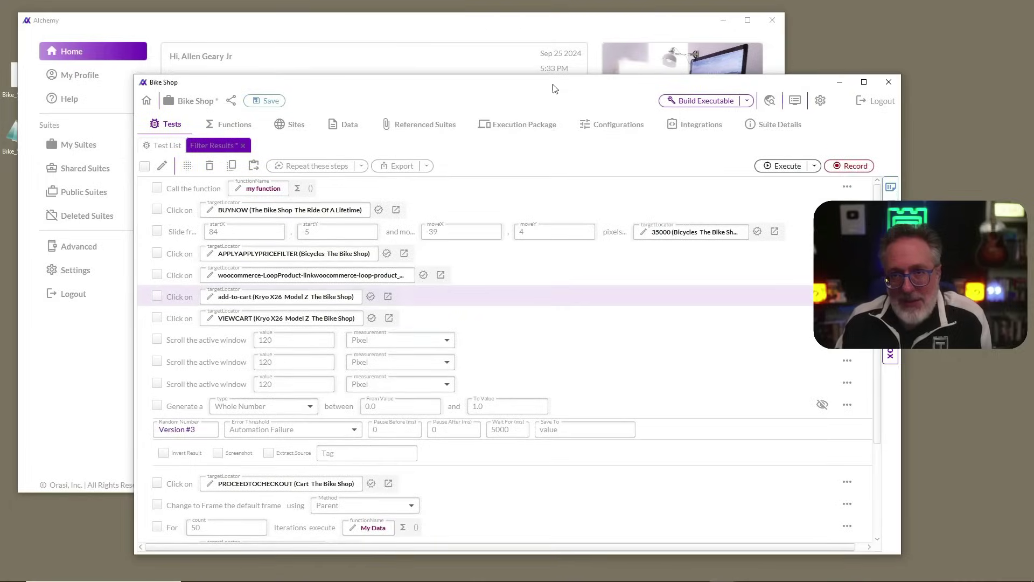
{"action": "left_click", "coordinate": [795, 102]}
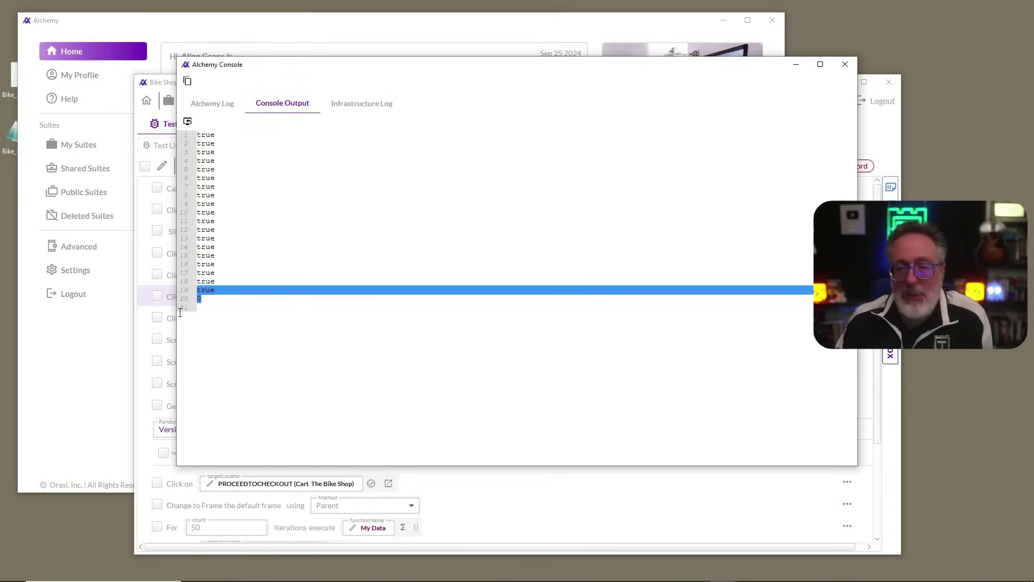
{"action": "left_click", "coordinate": [214, 301]}
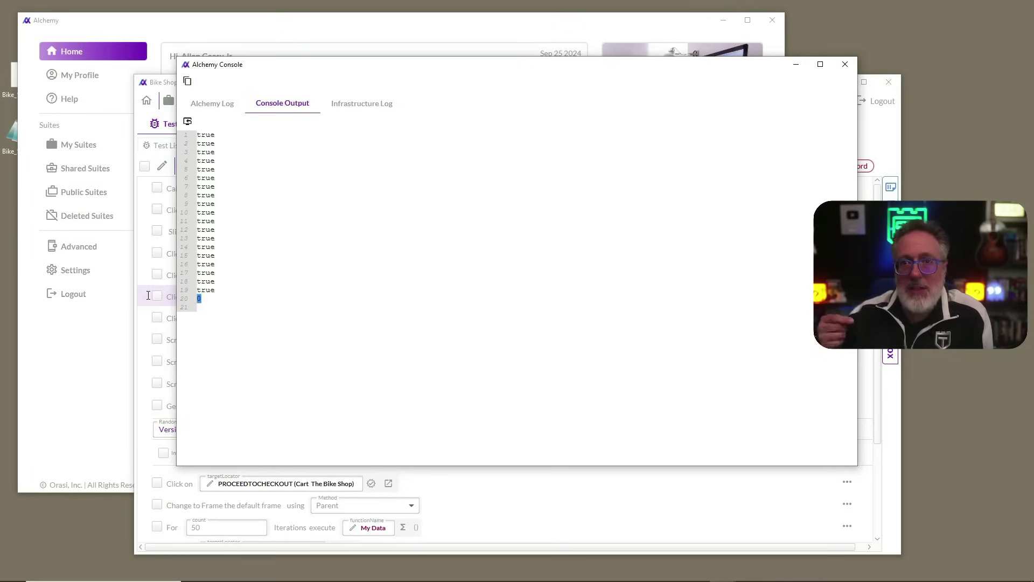